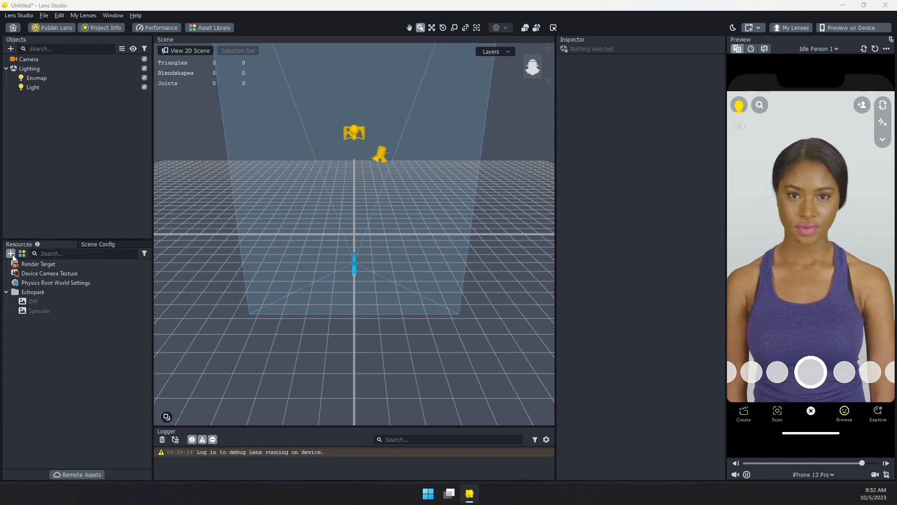
# Step: Create a new render target texture in the resources and rename it Drawing
pyautogui.click(11, 253)
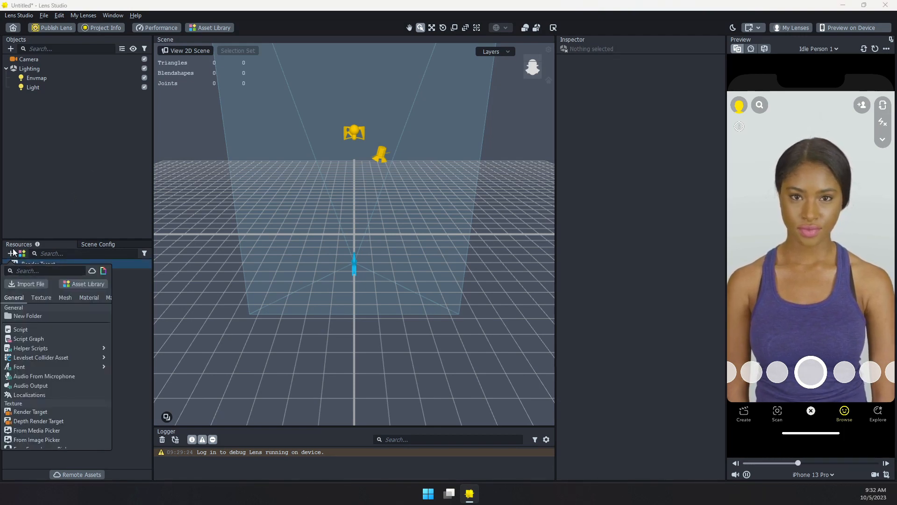
pyautogui.click(40, 411)
pyautogui.rightClick(51, 321)
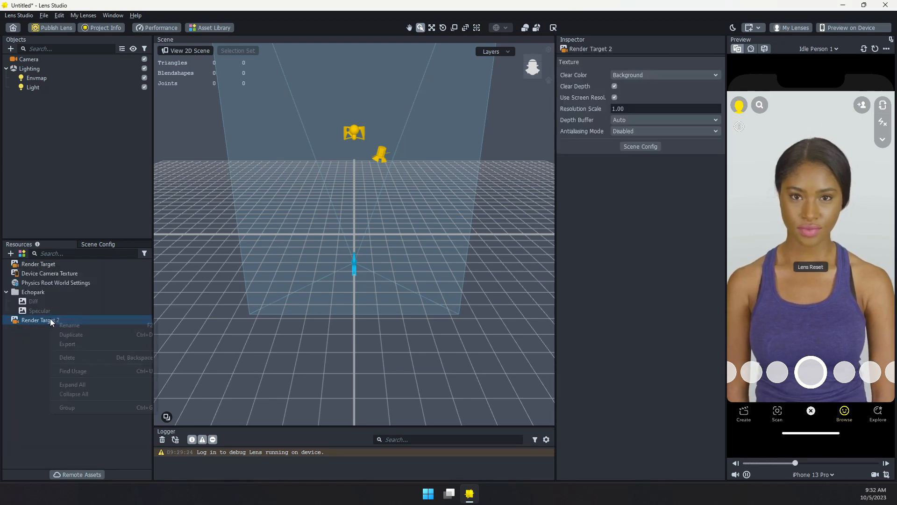
pyautogui.click(65, 325)
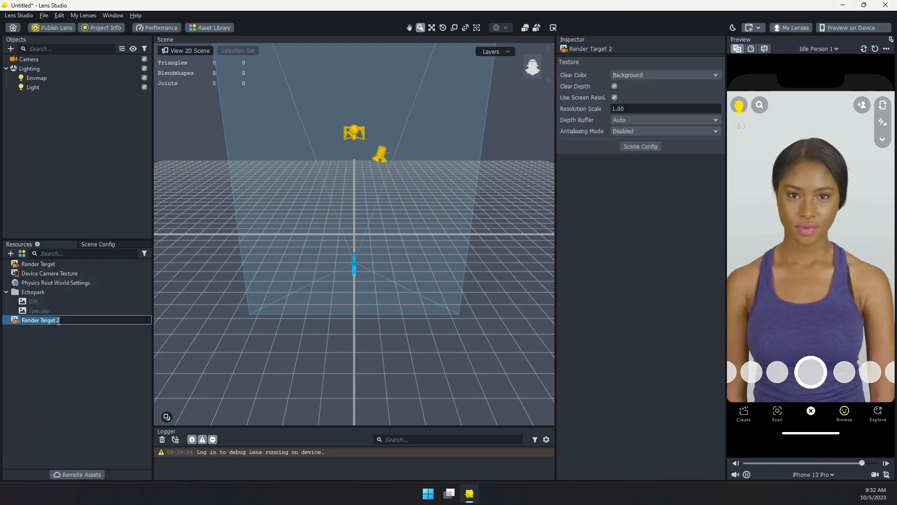
pyautogui.write('Drawing')
pyautogui.press('Return')
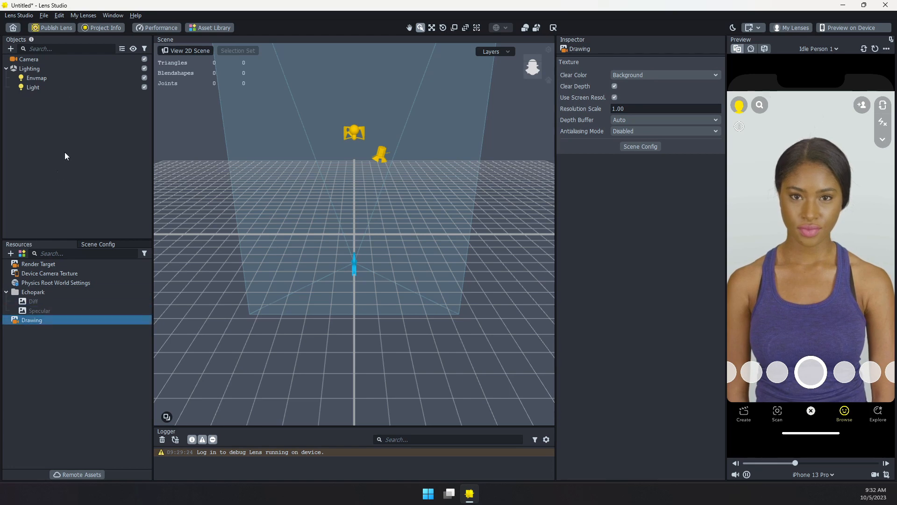
# Step: Set the Drawing render target's Clear Color to None and compare its settings with the original Render Target
pyautogui.click(30, 60)
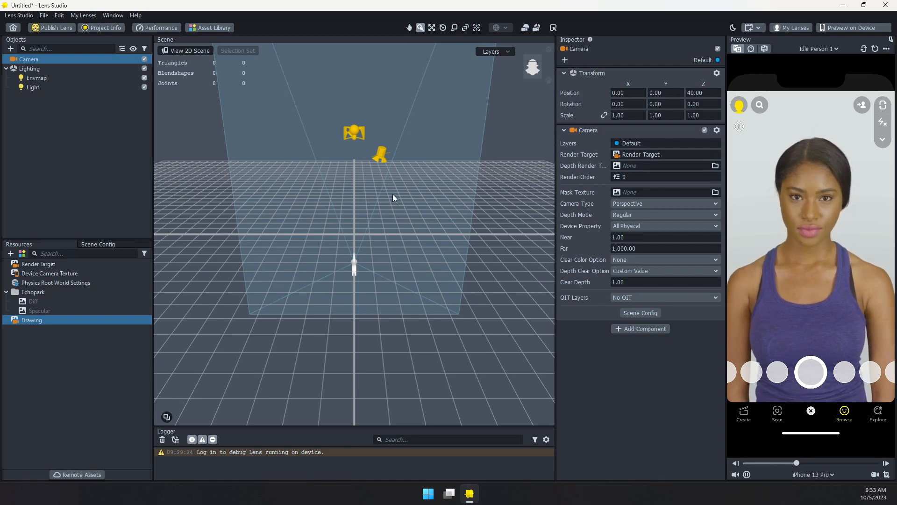
pyautogui.click(38, 320)
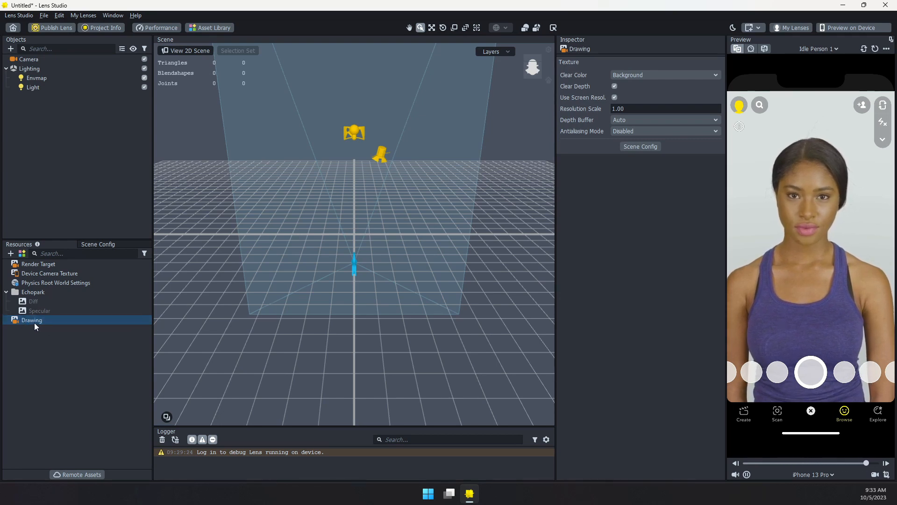
pyautogui.click(626, 75)
pyautogui.click(629, 68)
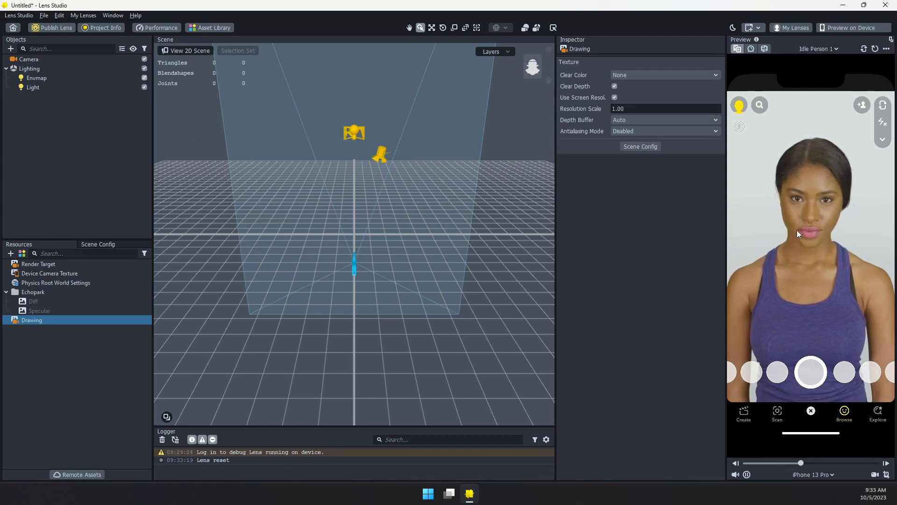
pyautogui.click(65, 264)
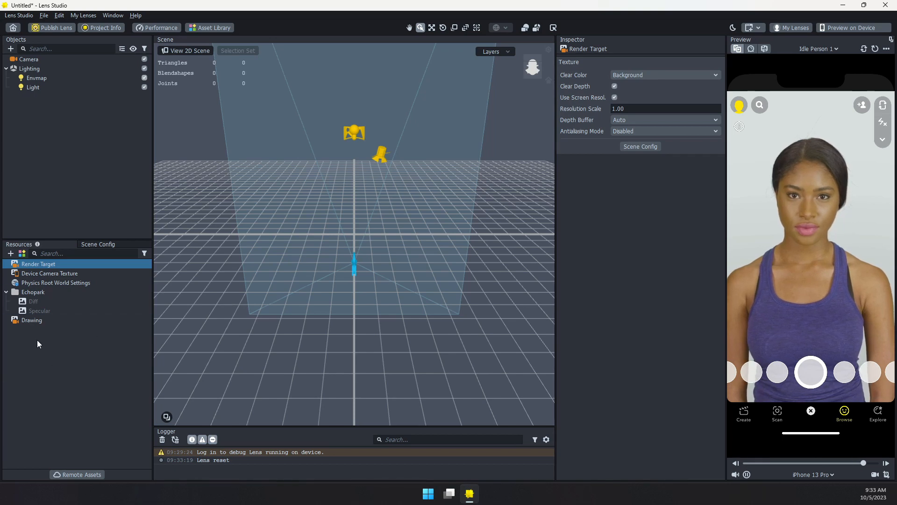
pyautogui.click(34, 320)
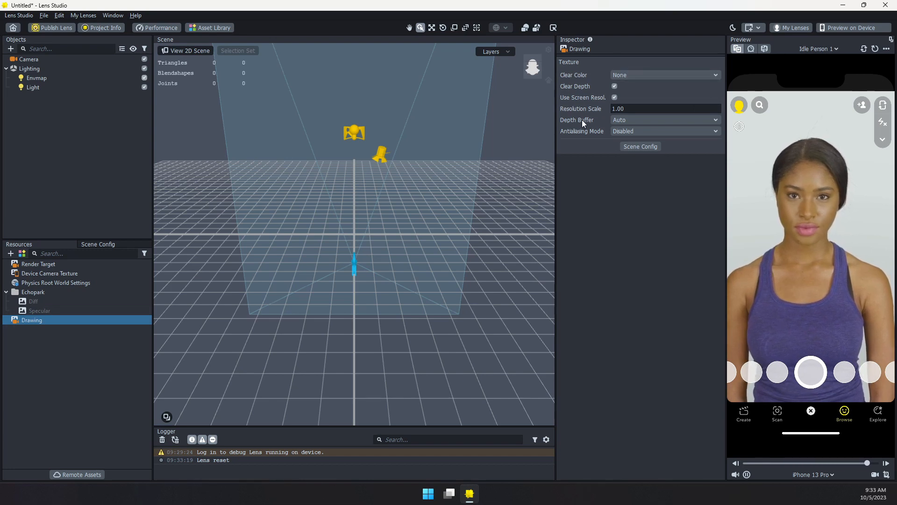
# Step: Add a screen image to the scene and set its orthographic camera's render target to Drawing
pyautogui.click(11, 49)
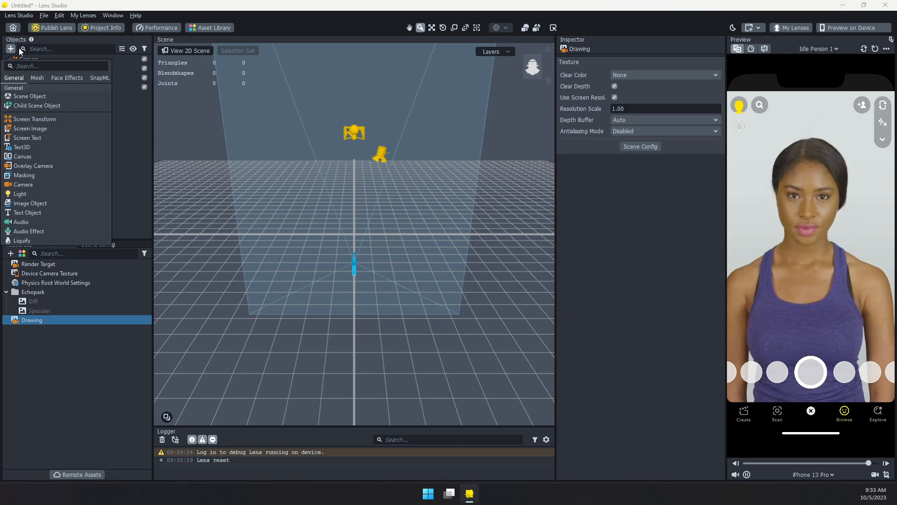
pyautogui.click(47, 128)
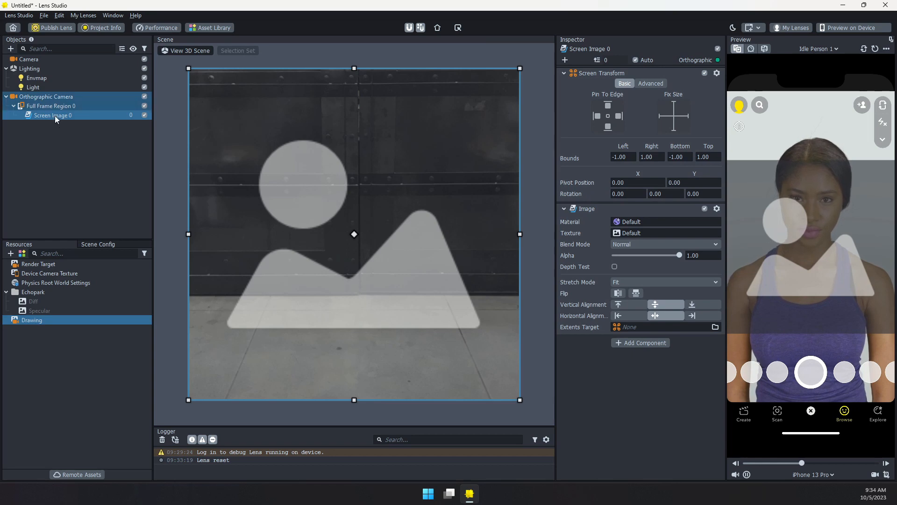
pyautogui.click(46, 96)
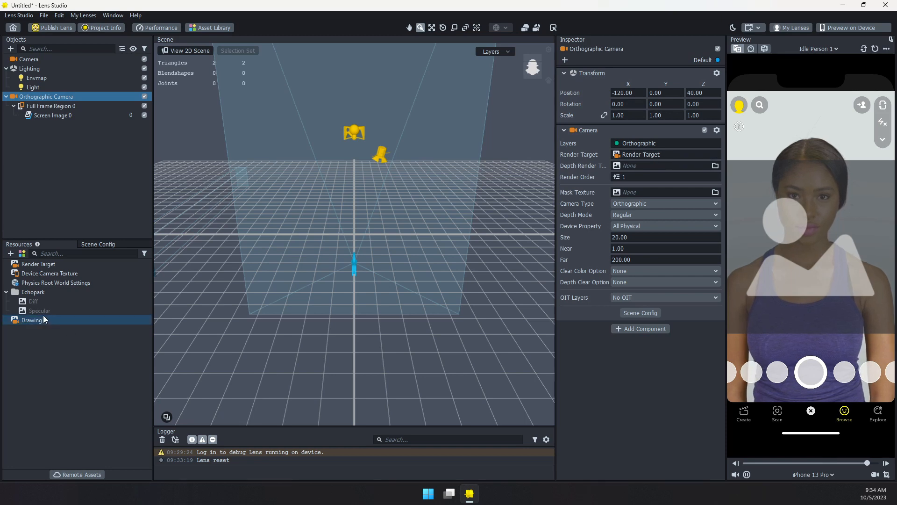
pyautogui.click(632, 156)
pyautogui.click(430, 167)
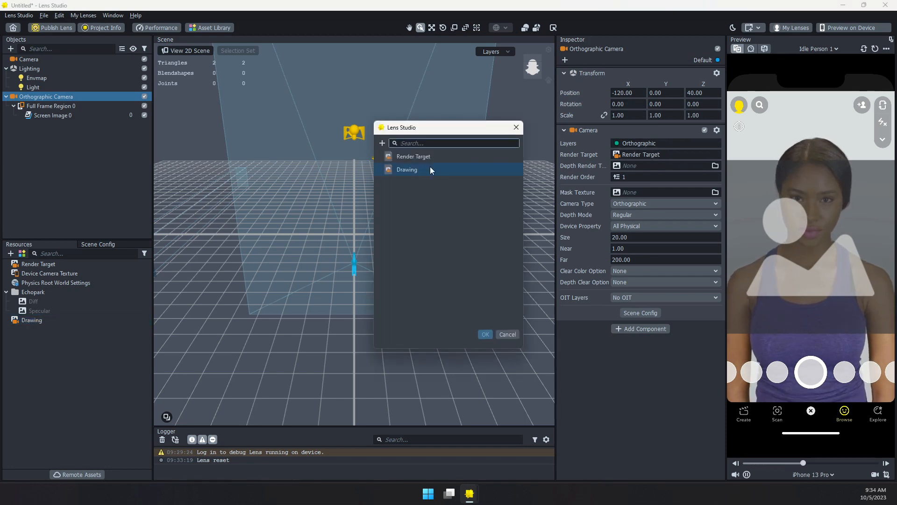
pyautogui.doubleClick(409, 167)
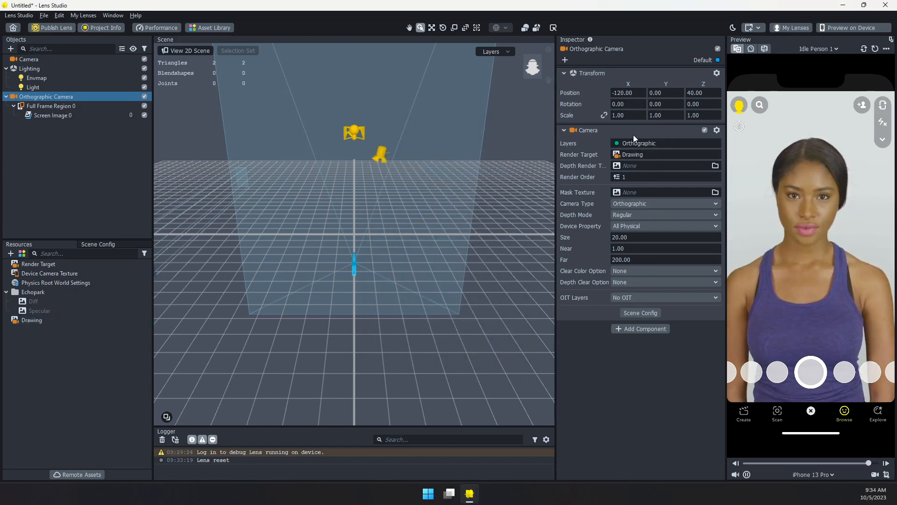
# Step: Add a new layer named Drawing layer and make it the only layer the orthographic camera renders
pyautogui.click(652, 145)
pyautogui.click(667, 254)
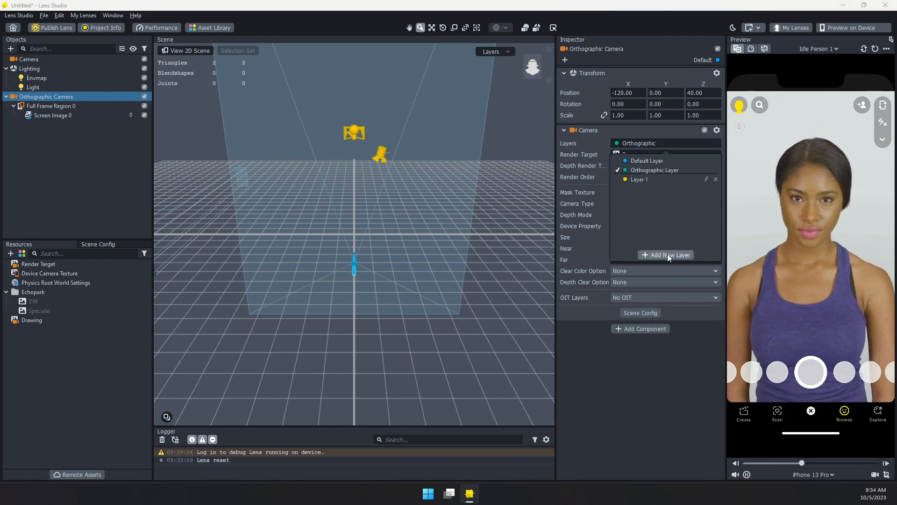
pyautogui.click(644, 170)
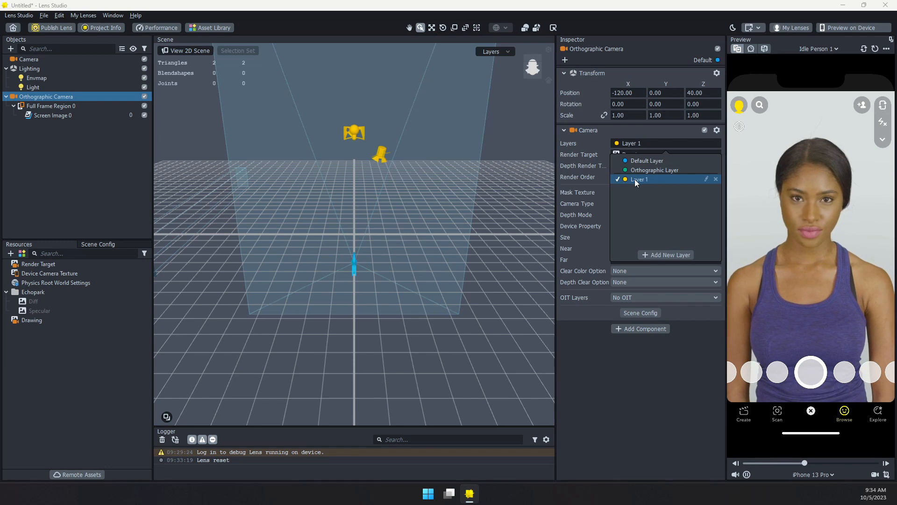
pyautogui.click(706, 179)
pyautogui.write('Drawing')
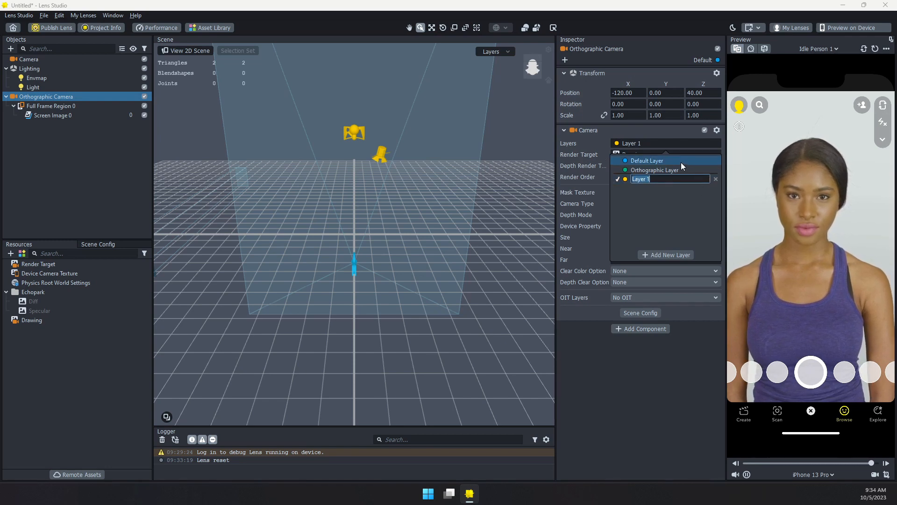
pyautogui.write(' layer')
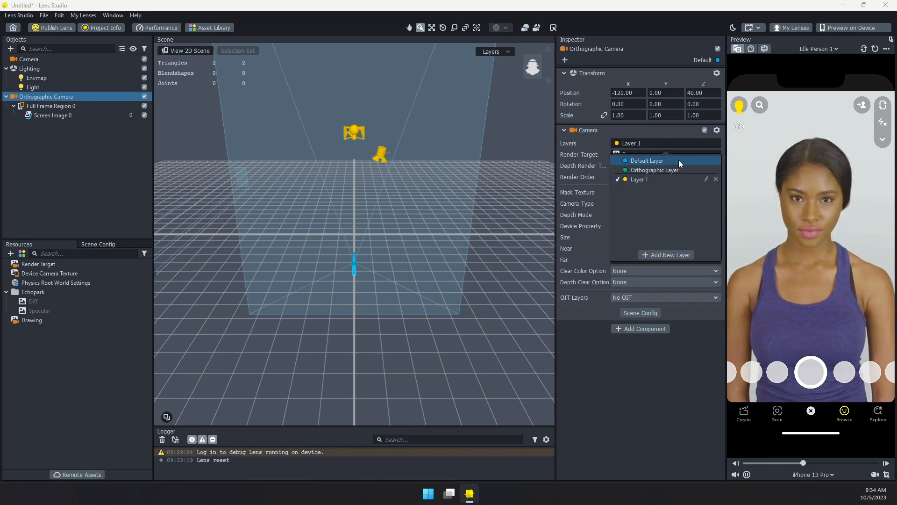
pyautogui.press('Return')
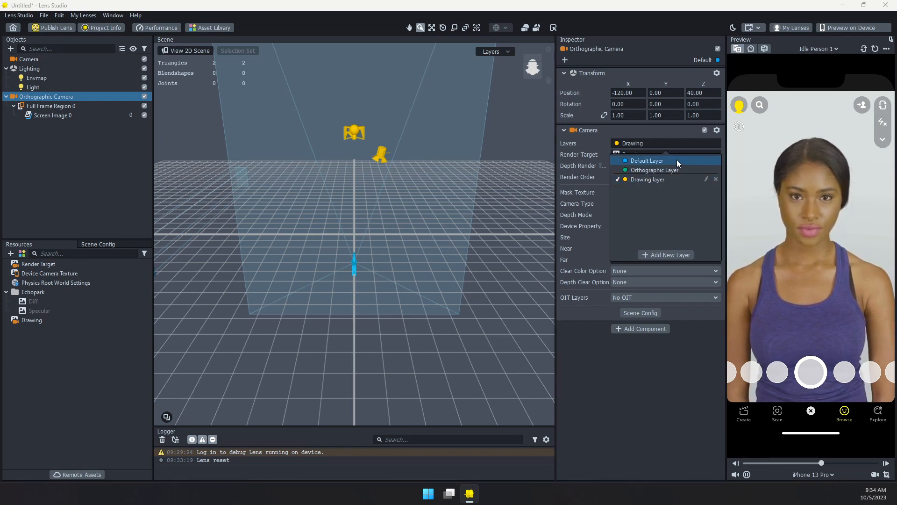
# Step: Change the colour marker of the Drawing layer to black
pyautogui.click(625, 179)
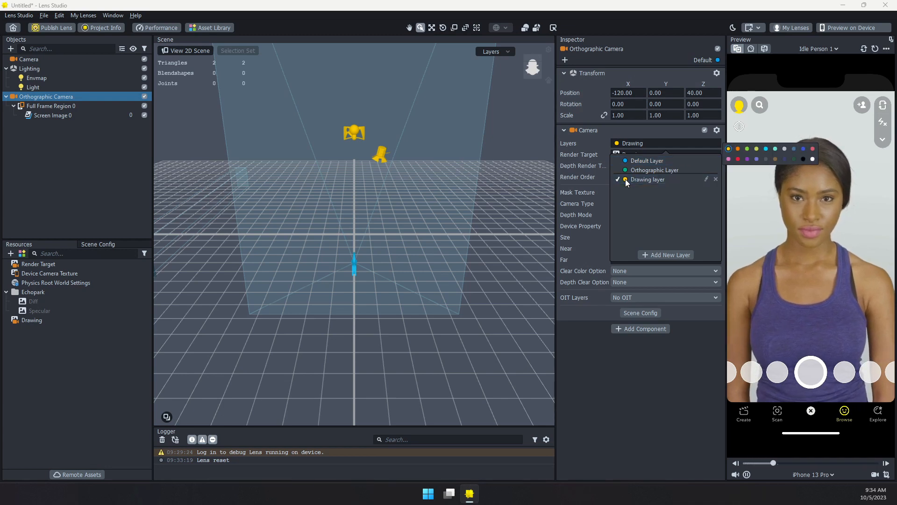
pyautogui.click(804, 158)
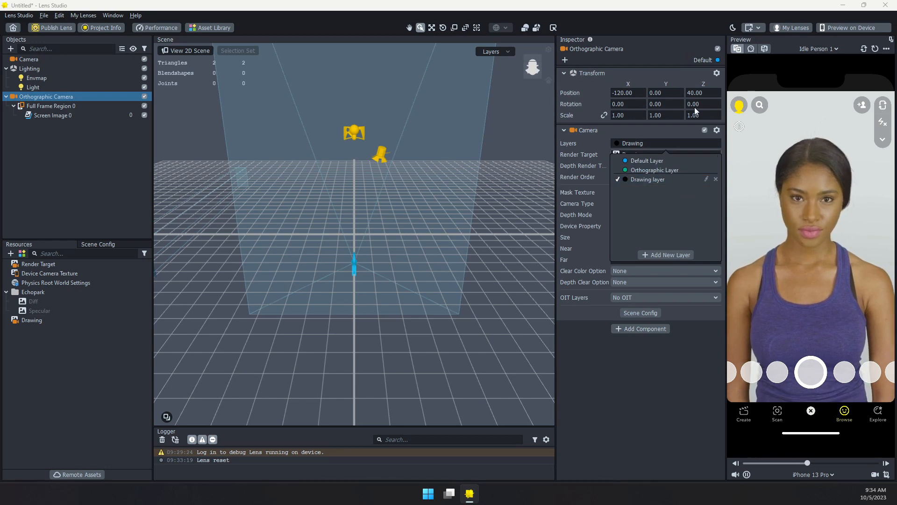
pyautogui.click(638, 385)
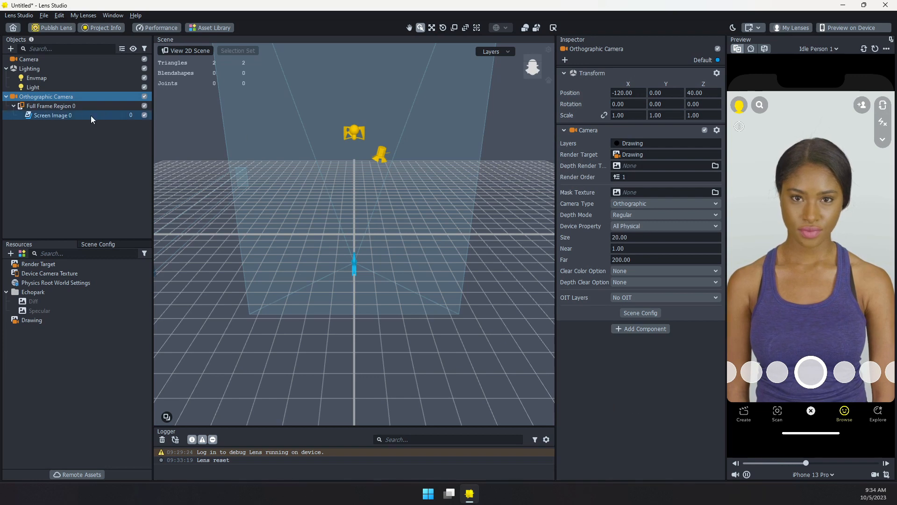
# Step: Assign the screen image under the orthographic camera to the Drawing layer
pyautogui.click(61, 116)
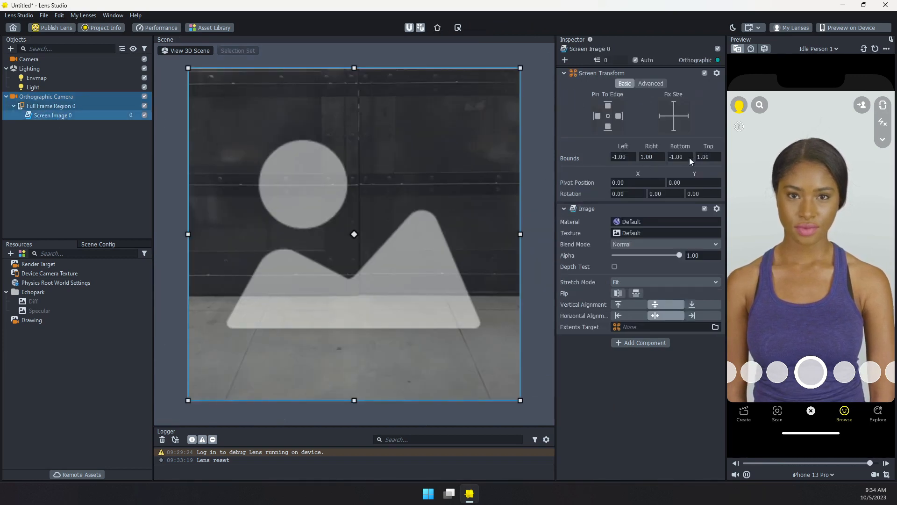
pyautogui.click(695, 60)
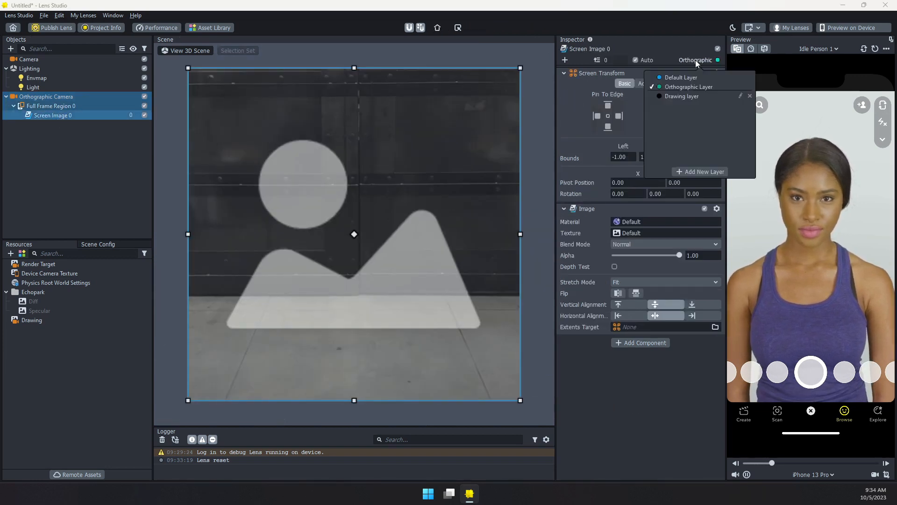
pyautogui.click(685, 96)
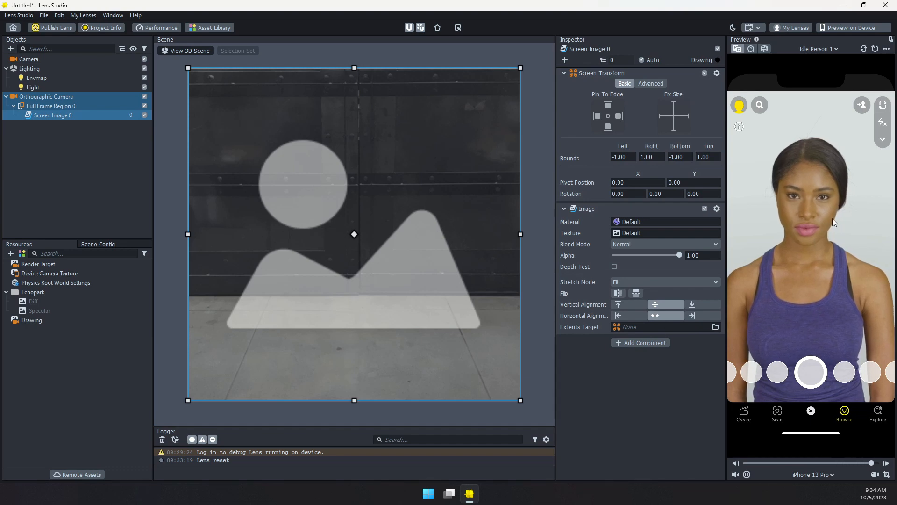
# Step: Set the scene configuration's Live Target to the Drawing render target
pyautogui.click(96, 244)
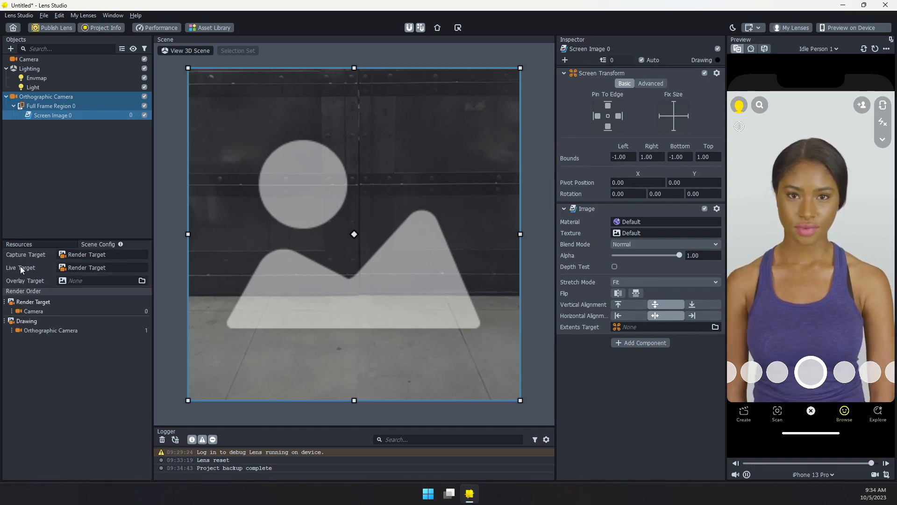
pyautogui.click(82, 267)
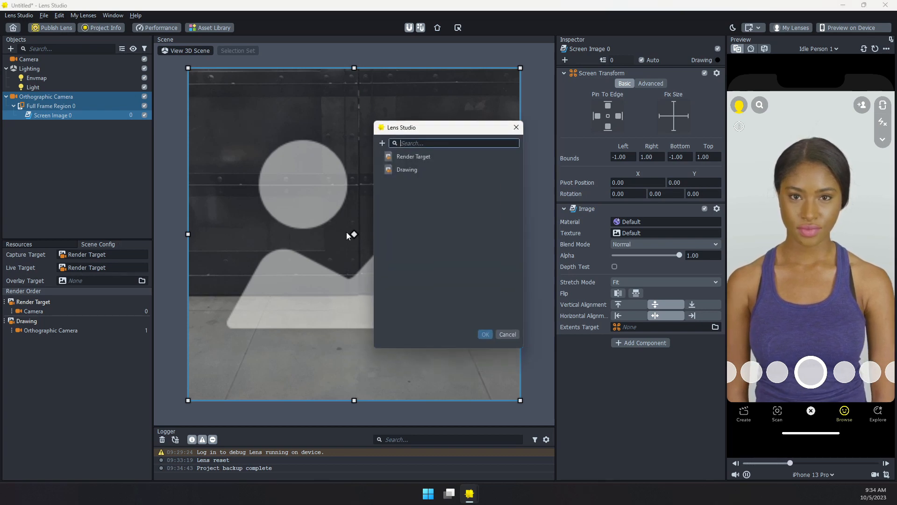
pyautogui.click(423, 171)
pyautogui.press('Return')
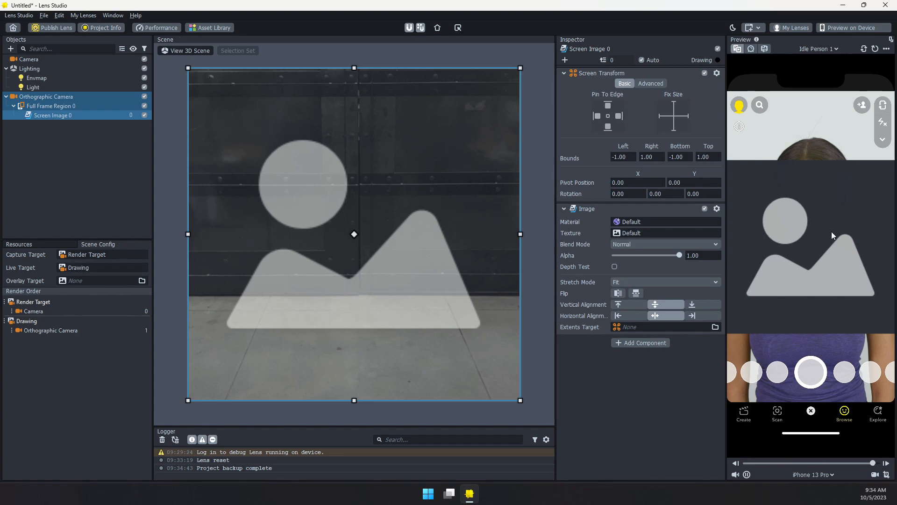
# Step: Move the screen image around the 2D scene to test the trail it leaves, and return it to the centre
pyautogui.doubleClick(51, 116)
pyautogui.scroll(-3, 417, 192)
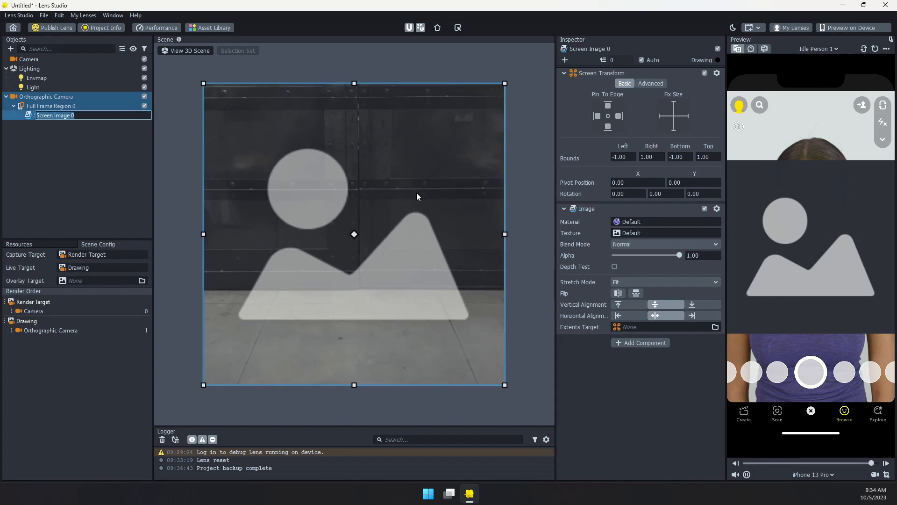
pyautogui.moveTo(385, 199)
pyautogui.mouseDown()
pyautogui.moveTo(362, 229)
pyautogui.moveTo(333, 159)
pyautogui.moveTo(398, 137)
pyautogui.moveTo(313, 158)
pyautogui.moveTo(435, 301)
pyautogui.moveTo(372, 192)
pyautogui.moveTo(385, 208)
pyautogui.moveTo(377, 239)
pyautogui.moveTo(355, 253)
pyautogui.moveTo(398, 204)
pyautogui.moveTo(379, 195)
pyautogui.mouseUp()
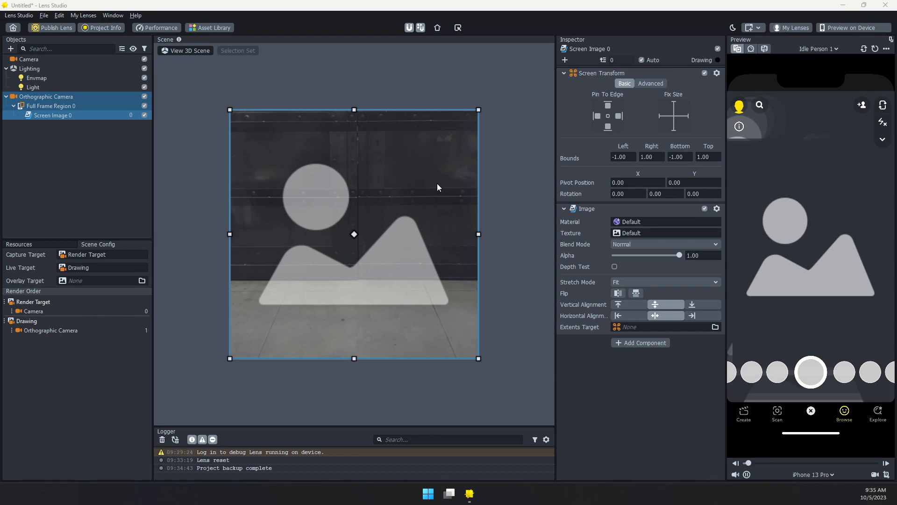
pyautogui.moveTo(330, 163); pyautogui.dragTo(274, 148)
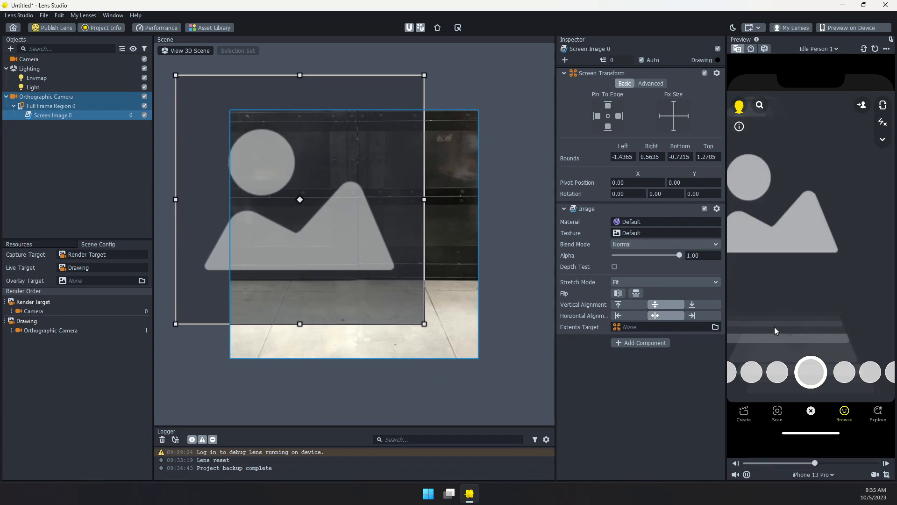
pyautogui.moveTo(287, 145); pyautogui.dragTo(338, 175)
# Step: Rename the screen image in the object hierarchy to Brush
pyautogui.rightClick(55, 116)
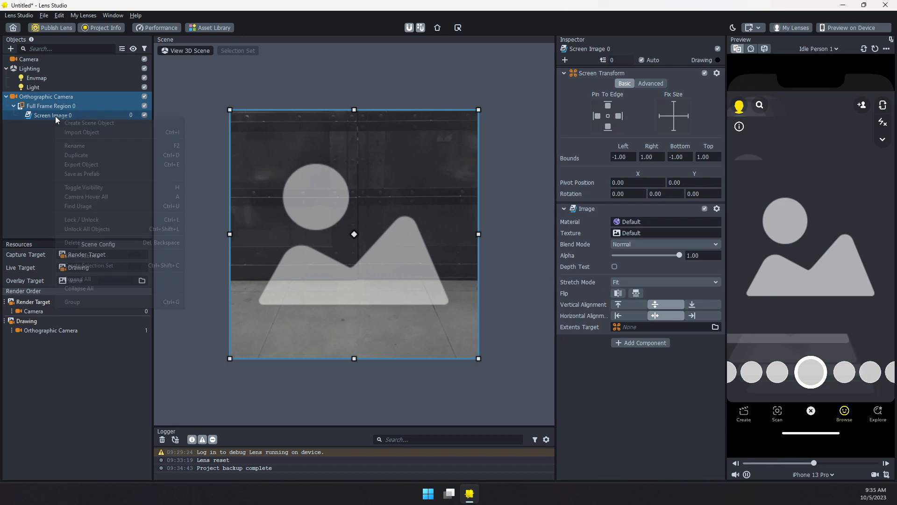
pyautogui.click(86, 144)
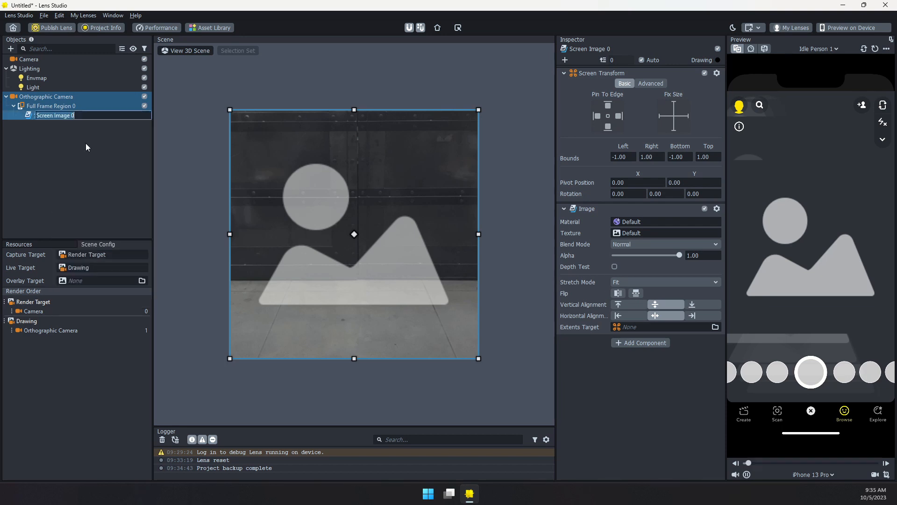
pyautogui.write('Brush')
pyautogui.press('Return')
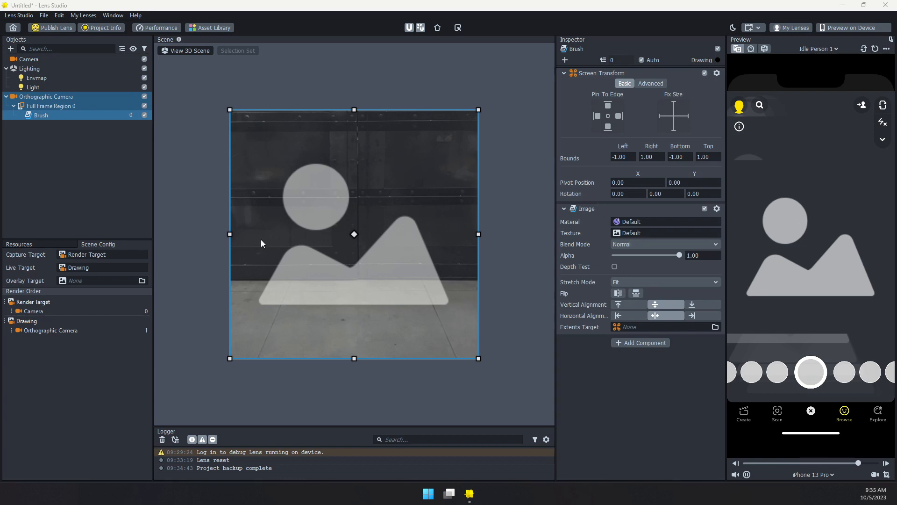
# Step: Set the Live Target to Render Target and switch the preview to the Hand Palm Moving clip
pyautogui.click(75, 270)
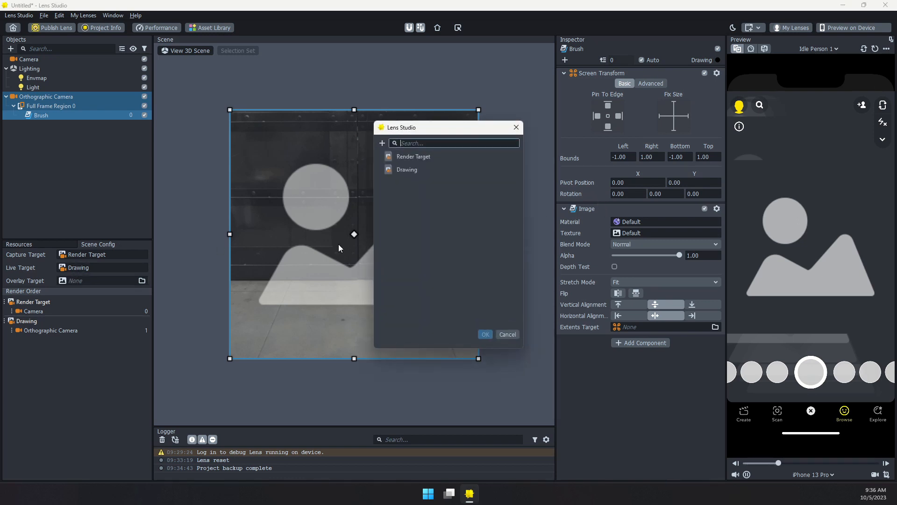
pyautogui.doubleClick(410, 159)
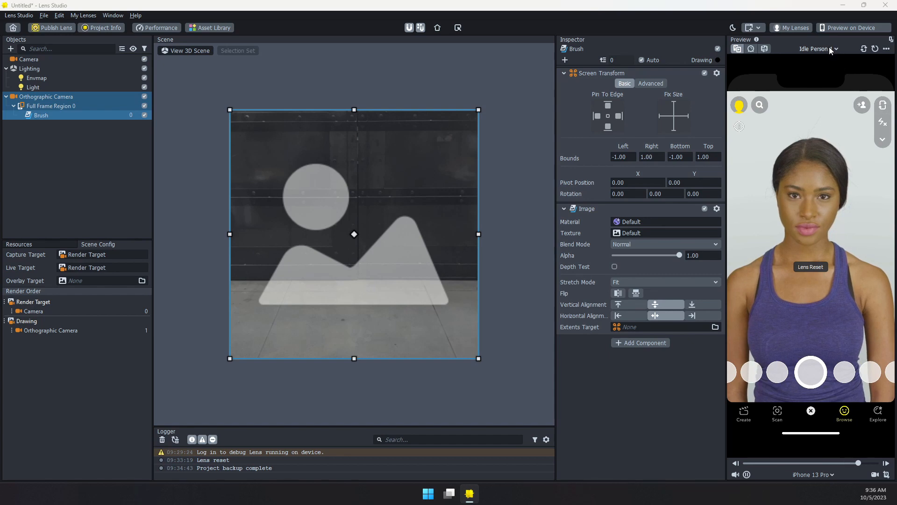
pyautogui.click(829, 48)
pyautogui.scroll(-5, 837, 174)
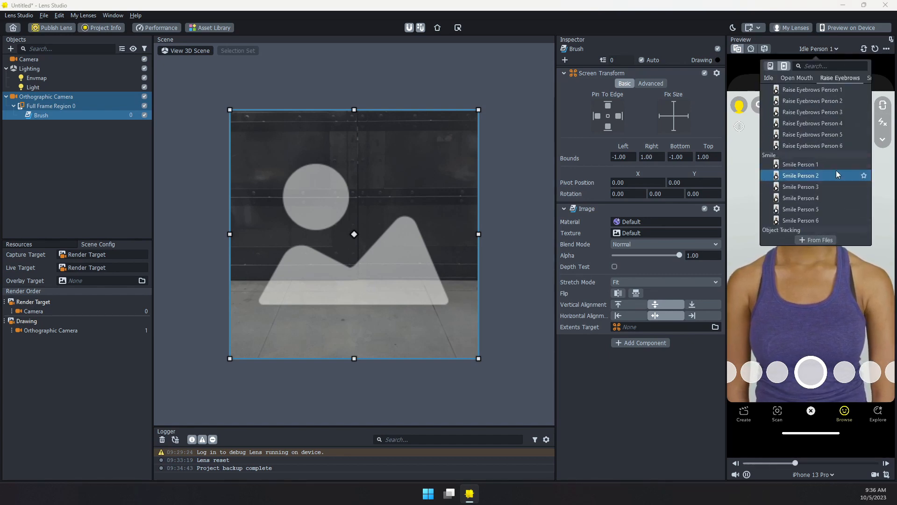
pyautogui.scroll(-4, 836, 172)
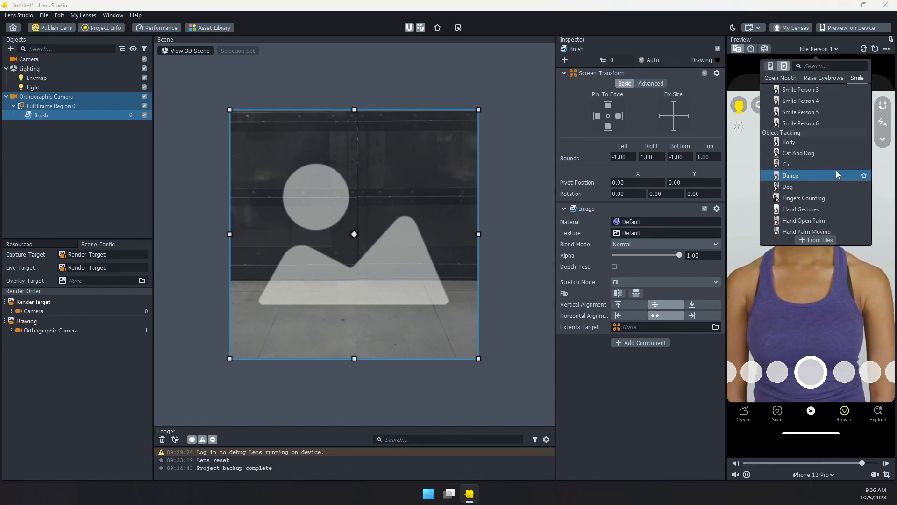
pyautogui.scroll(-3, 837, 173)
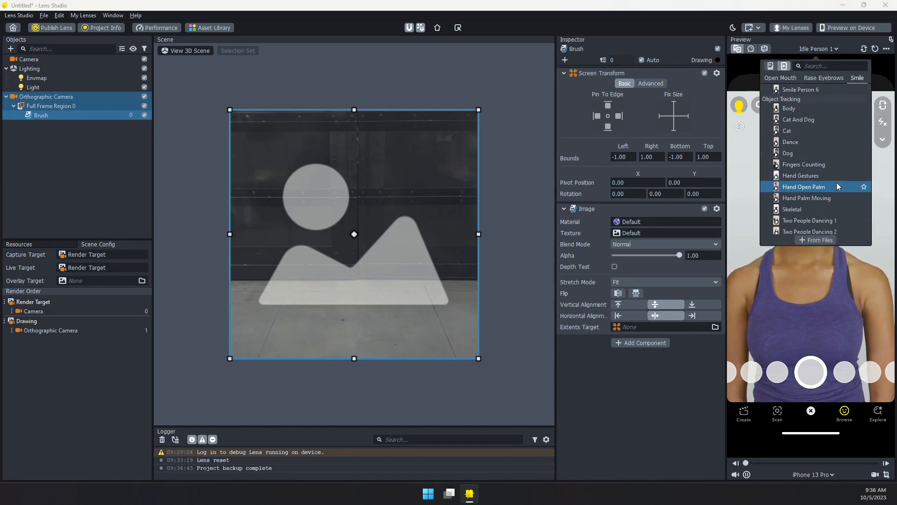
pyautogui.click(802, 197)
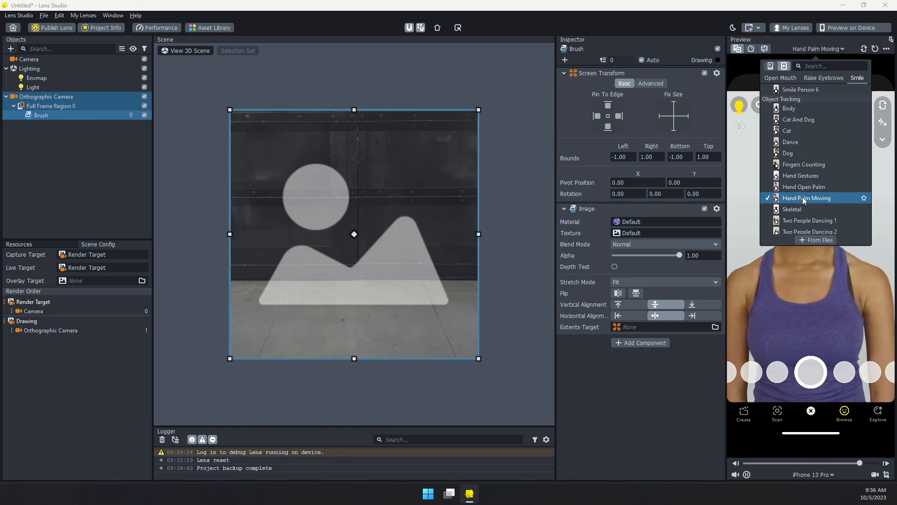
pyautogui.click(654, 391)
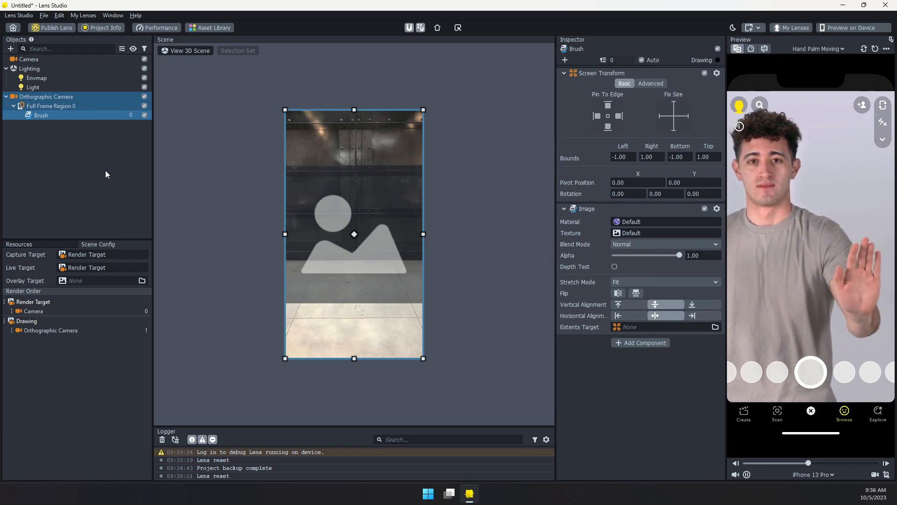
# Step: Add a Hand Tracking object to the scene under the orthographic camera
pyautogui.click(46, 112)
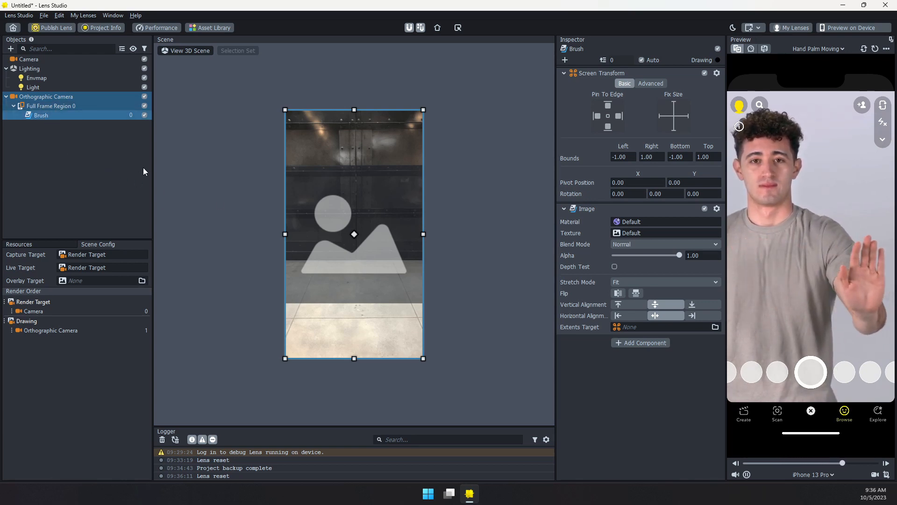
pyautogui.click(11, 49)
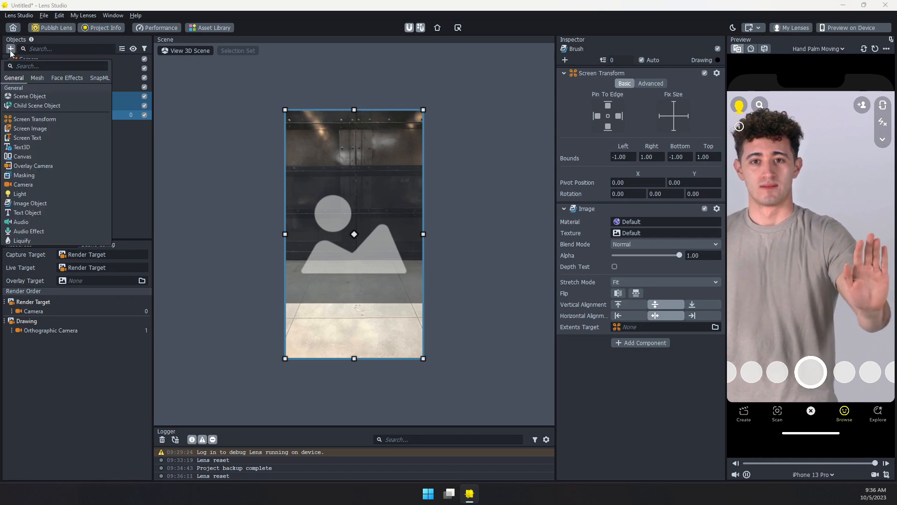
pyautogui.scroll(-3, 57, 158)
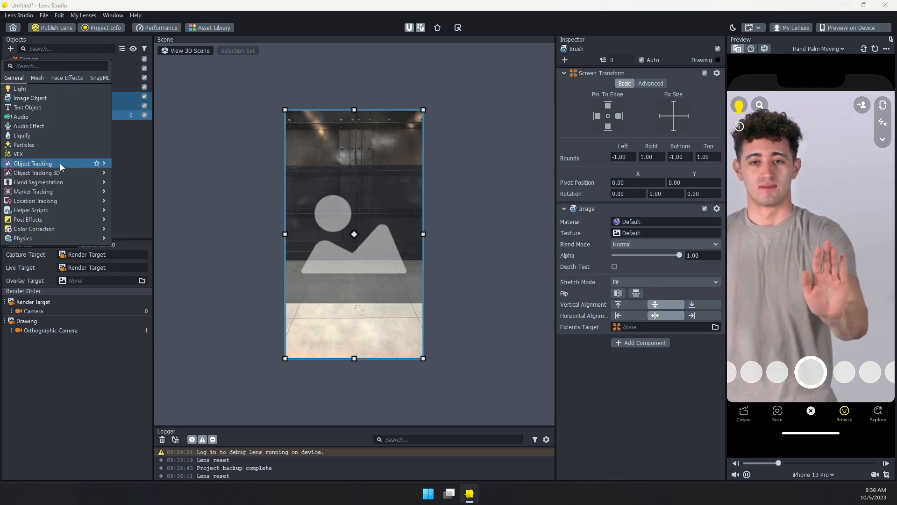
pyautogui.moveTo(62, 164)
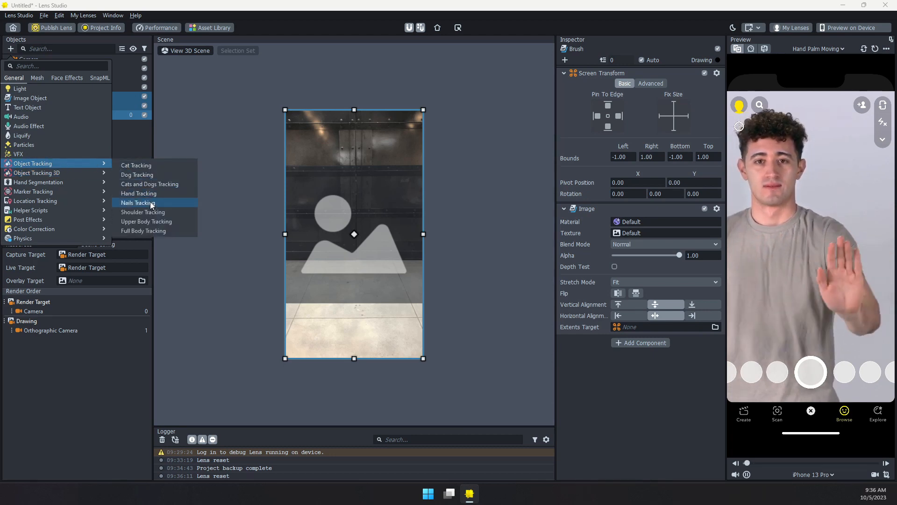
pyautogui.click(148, 201)
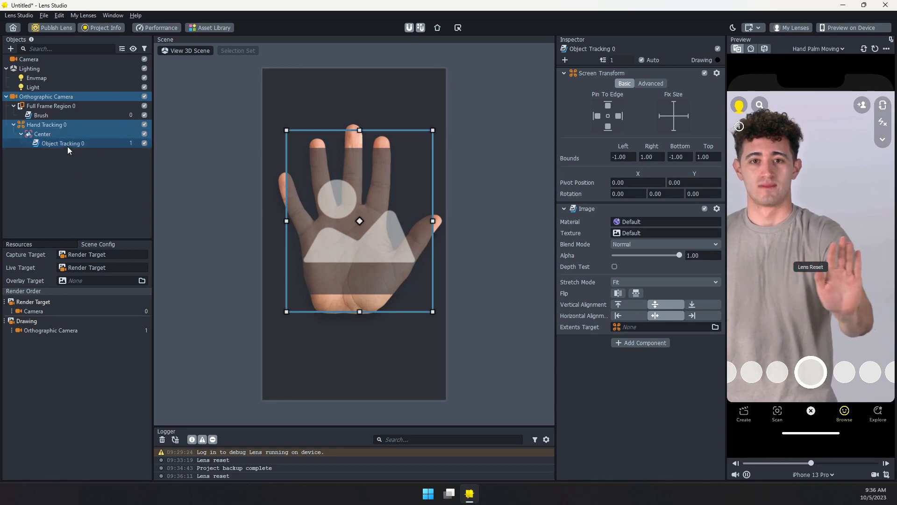
# Step: Nest Brush under the hand tracker's Center point and delete the placeholder Object Tracking 0 image
pyautogui.moveTo(60, 144)
pyautogui.mouseDown()
pyautogui.moveTo(36, 116)
pyautogui.moveTo(66, 140)
pyautogui.moveTo(46, 134)
pyautogui.mouseUp()
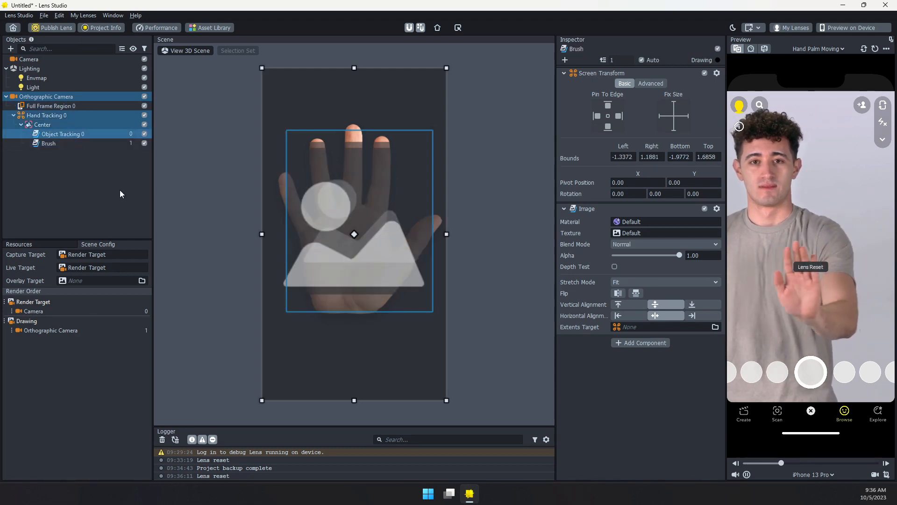
pyautogui.press('Delete')
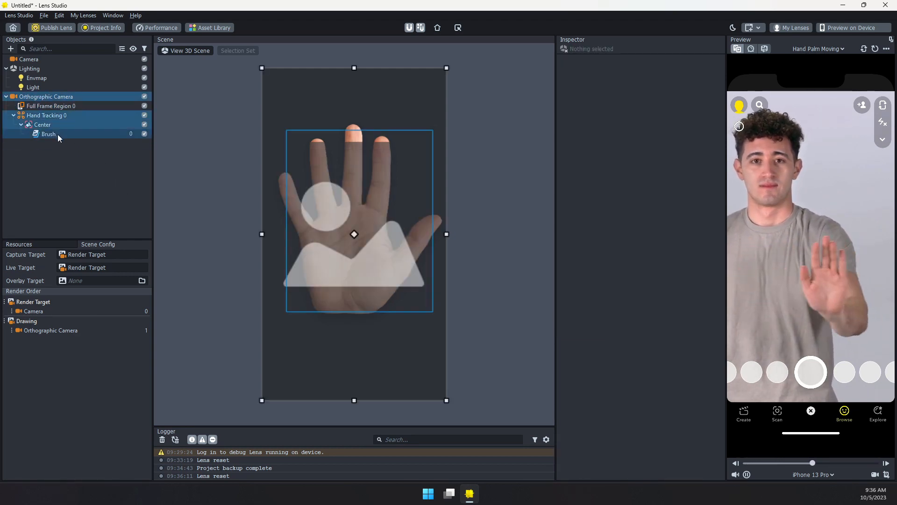
# Step: Shrink Brush and place it over the palm, with bounds about -1.00 left, 0.58 right, -1.00 bottom and 0.63 top
pyautogui.click(58, 133)
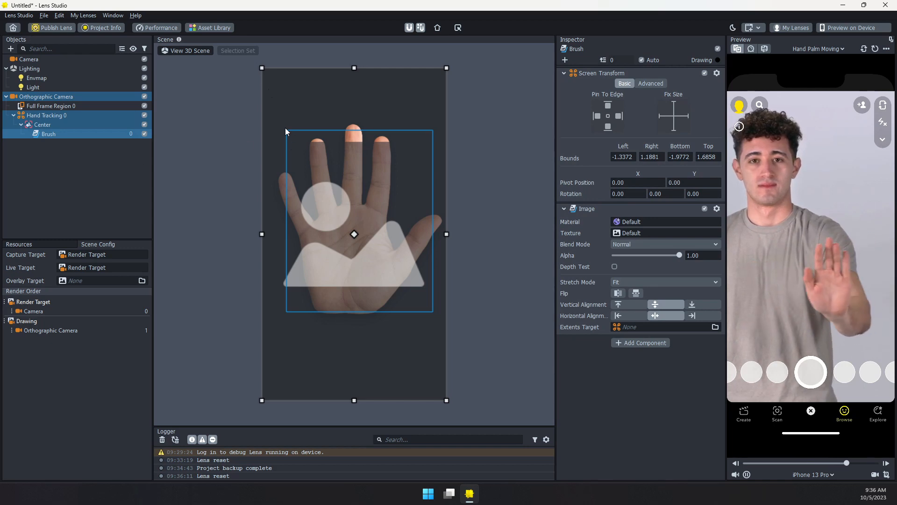
pyautogui.moveTo(262, 68)
pyautogui.mouseDown()
pyautogui.moveTo(295, 210)
pyautogui.moveTo(315, 220)
pyautogui.moveTo(327, 249)
pyautogui.mouseUp()
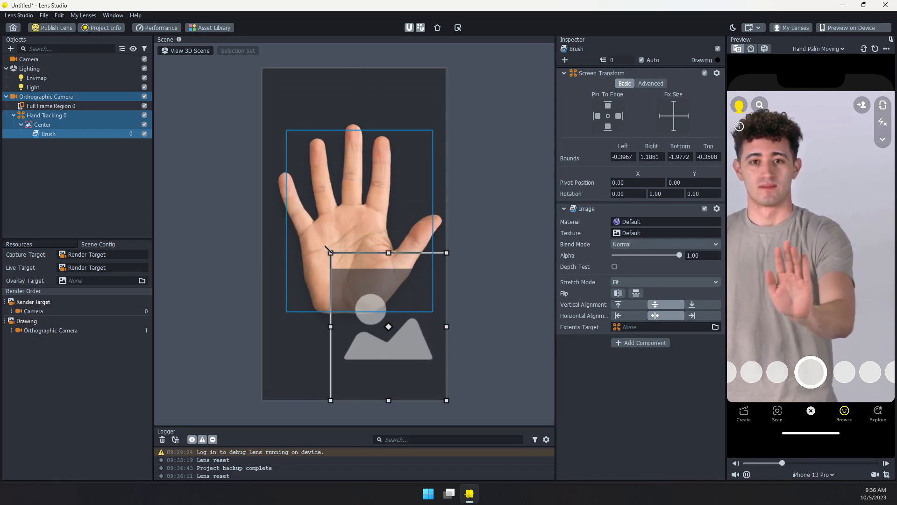
pyautogui.moveTo(408, 347); pyautogui.dragTo(367, 258)
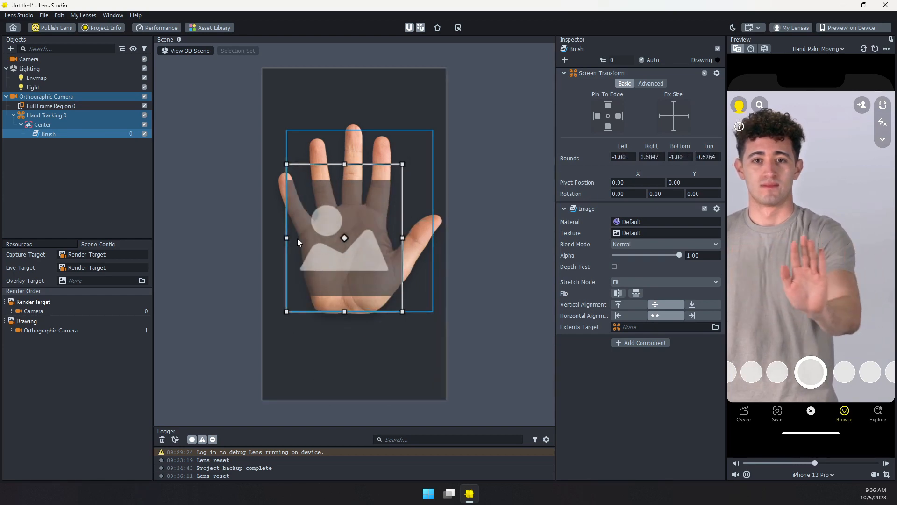
# Step: Set the scene configuration's Live Target to Drawing and reset the lens preview
pyautogui.click(142, 281)
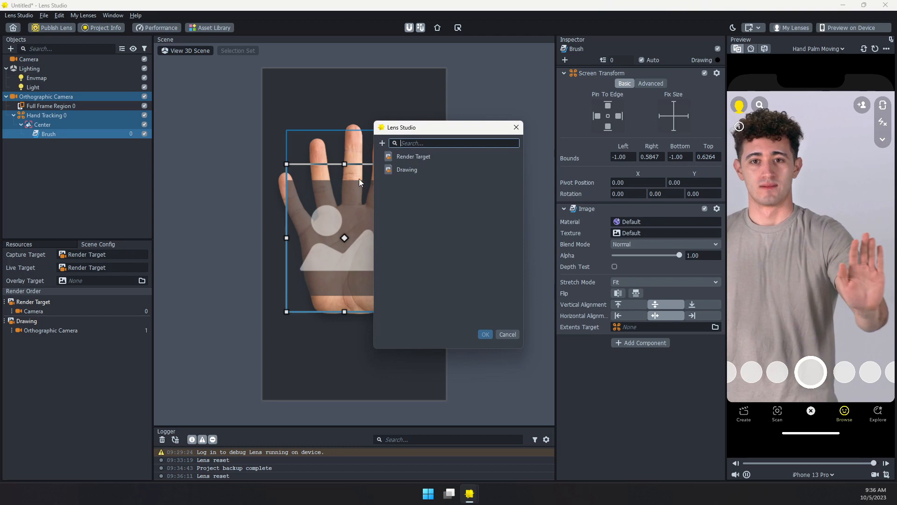
pyautogui.doubleClick(420, 170)
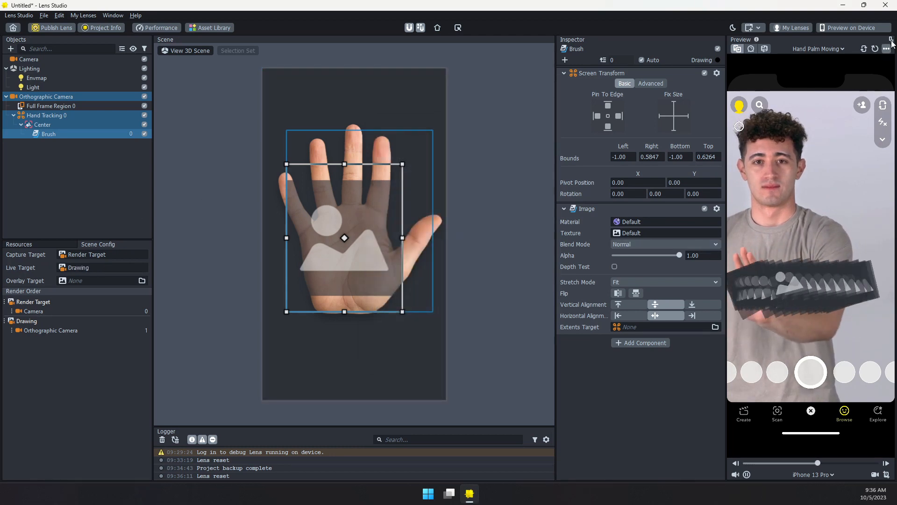
pyautogui.click(875, 49)
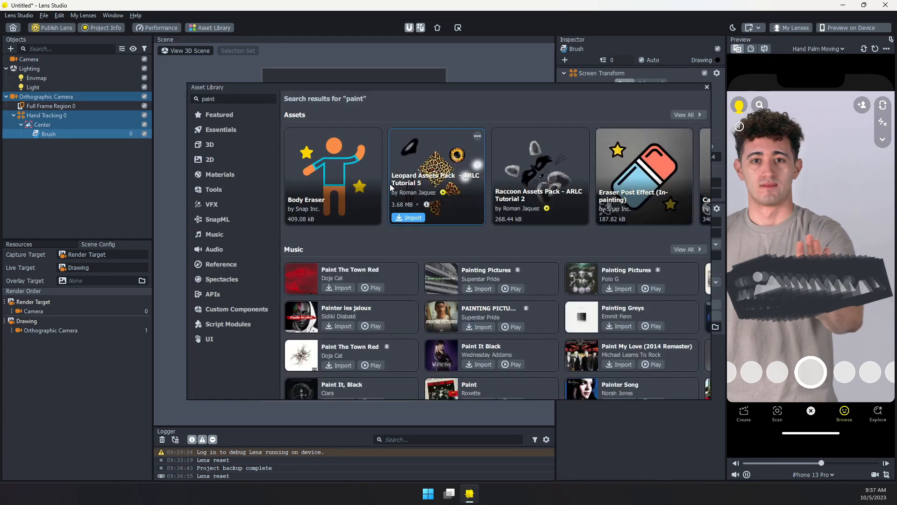
# Step: Search the Asset Library for "opacity" and import the Opacity Textures Collection
pyautogui.doubleClick(221, 100)
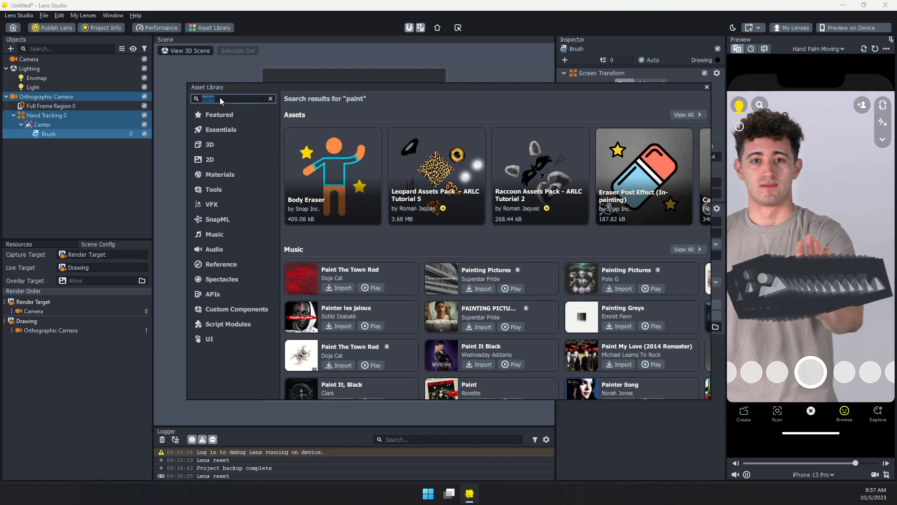
pyautogui.write('opacity')
pyautogui.press('Return')
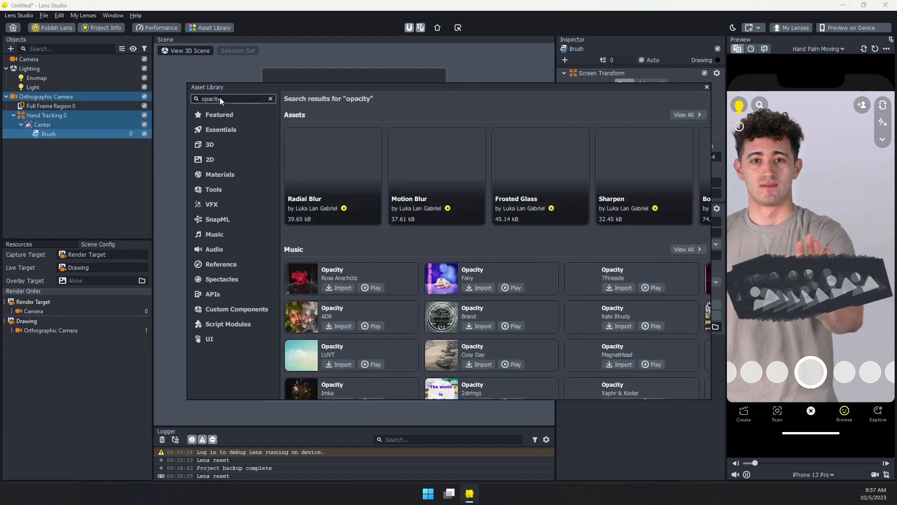
pyautogui.click(678, 113)
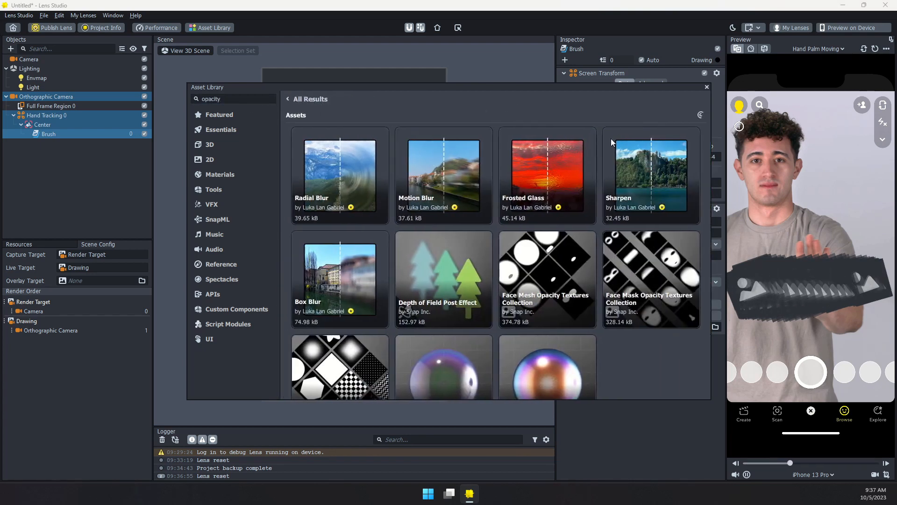
pyautogui.scroll(-1, 441, 301)
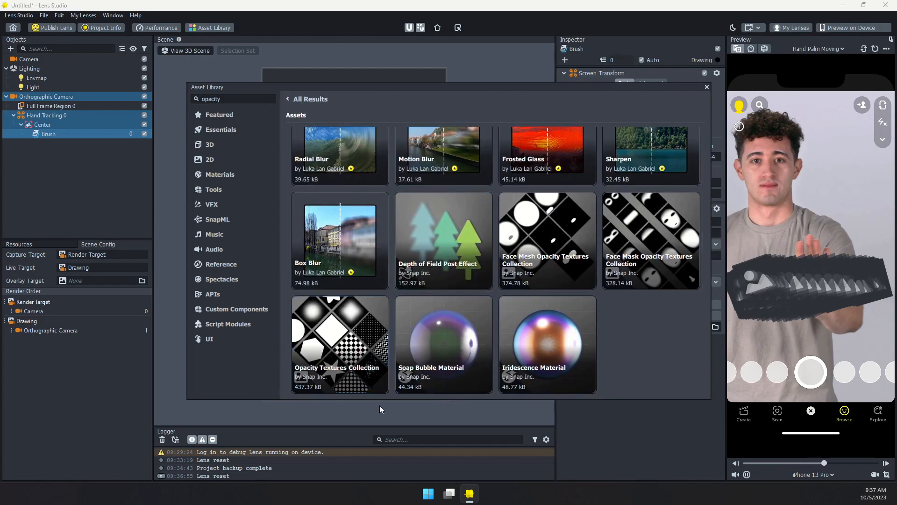
pyautogui.moveTo(362, 380)
pyautogui.click(319, 386)
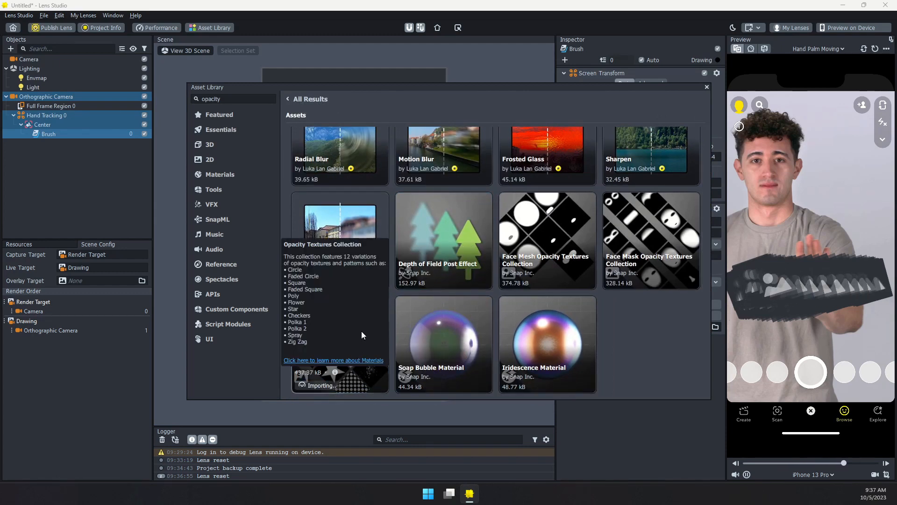
pyautogui.moveTo(335, 374)
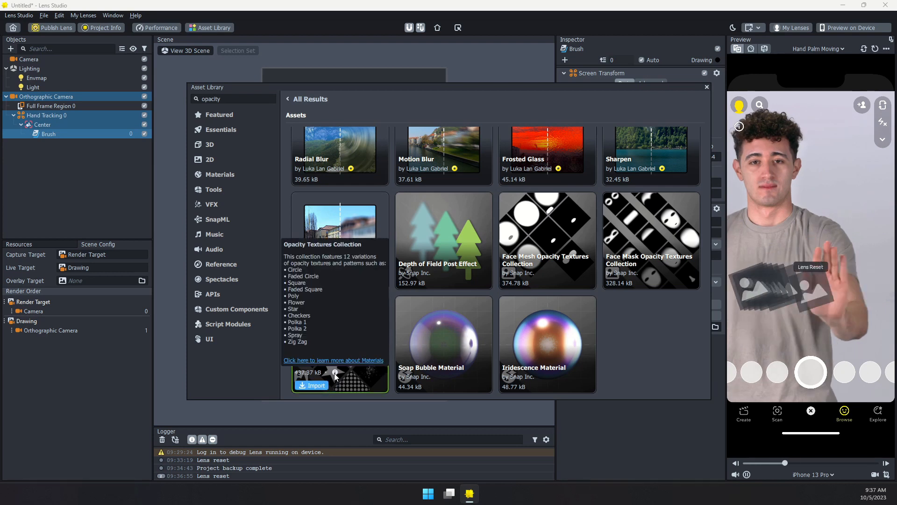
# Step: Close the Asset Library and set Brush's image texture to circle_faded_mask from the Opacity Textures Collection Resources
pyautogui.click(707, 87)
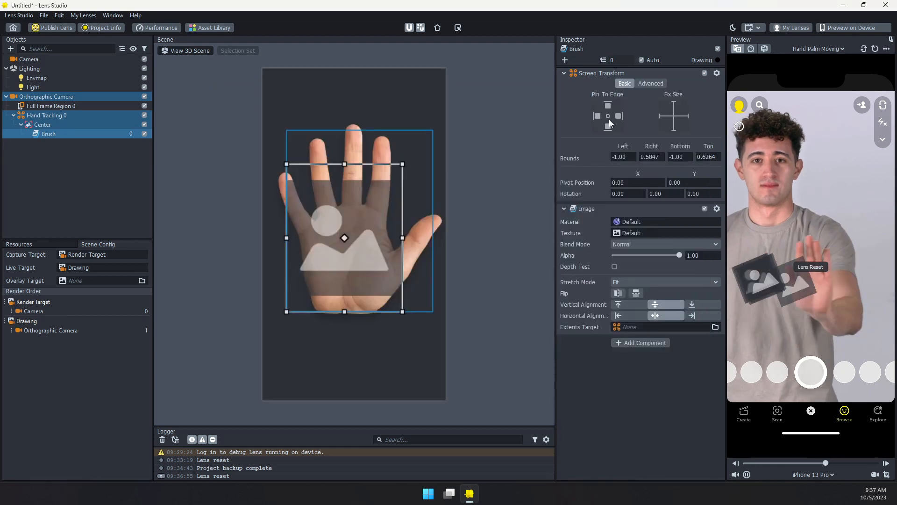
pyautogui.click(638, 233)
pyautogui.click(377, 202)
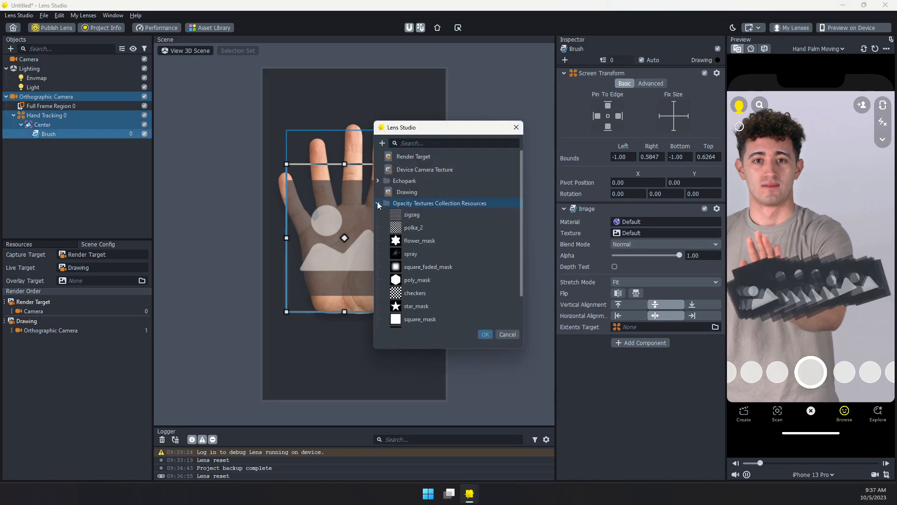
pyautogui.click(428, 266)
pyautogui.scroll(-1, 453, 264)
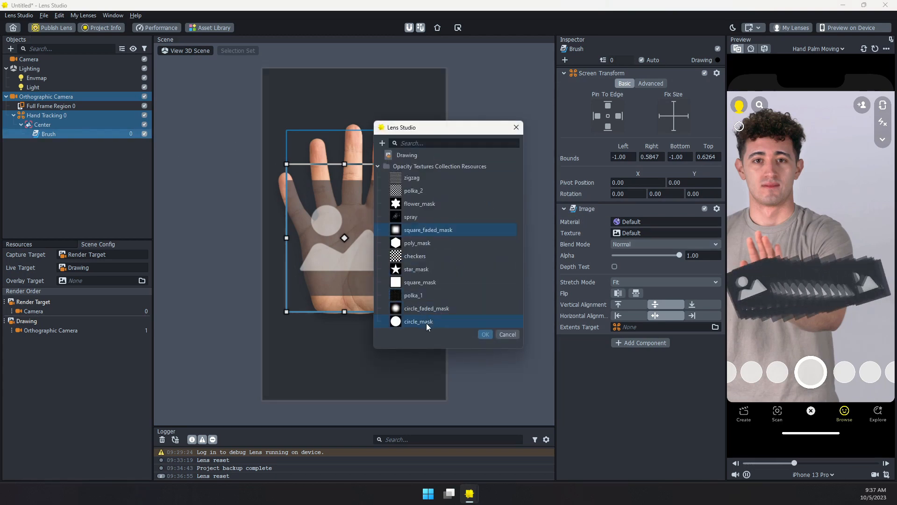
pyautogui.doubleClick(416, 309)
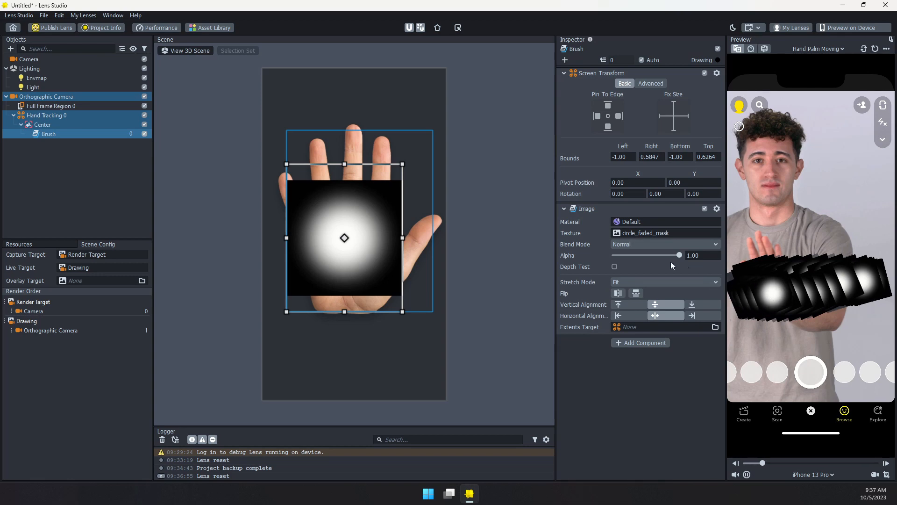
# Step: Set the Brush image's blend mode to Add and clear the selection
pyautogui.click(659, 244)
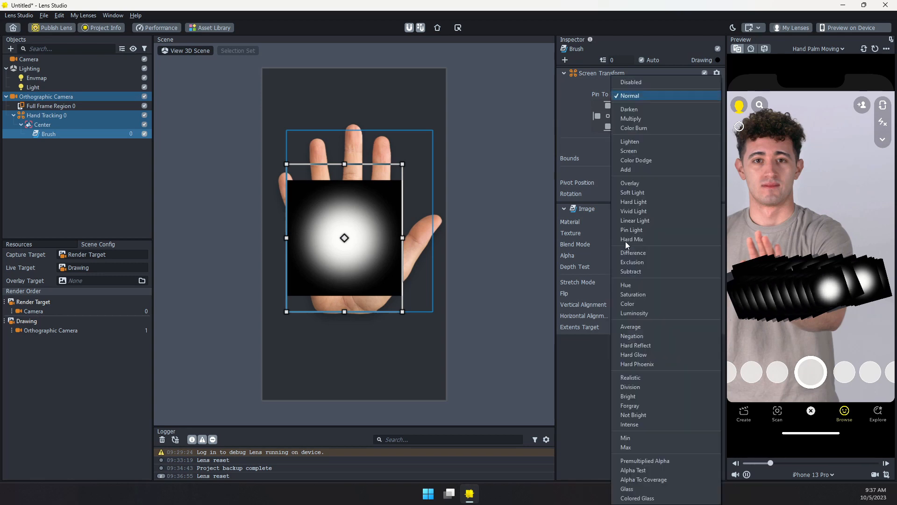
pyautogui.click(637, 169)
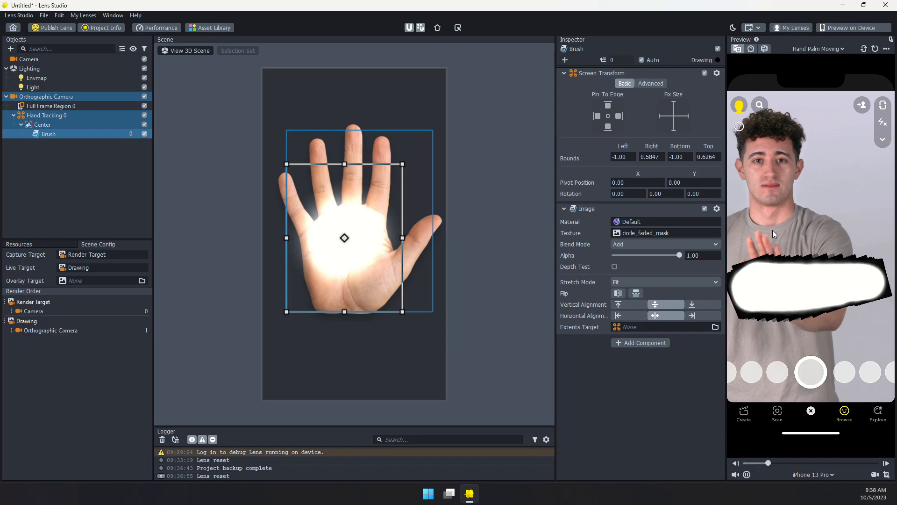
pyautogui.click(108, 177)
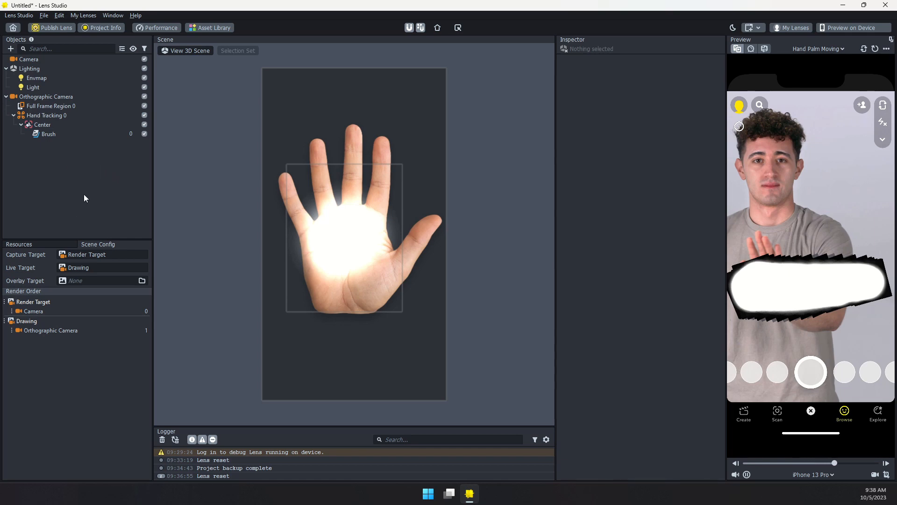
# Step: Add a Screen Image under the Orthographic Camera and move its Full Frame Region 1 above Hand Tracking 0
pyautogui.click(43, 97)
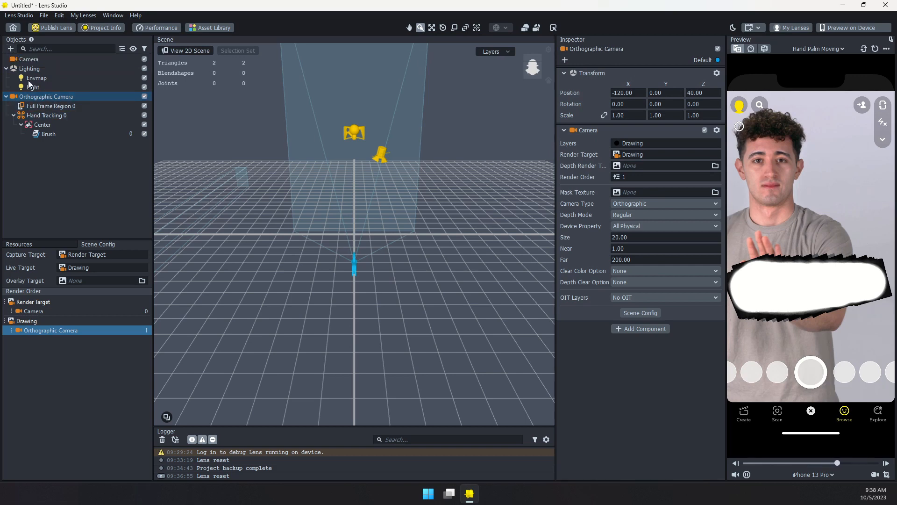
pyautogui.click(11, 49)
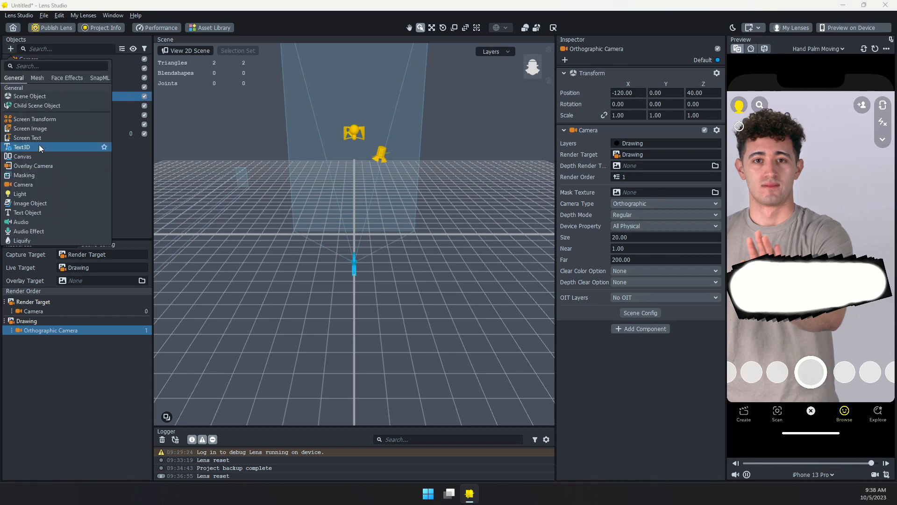
pyautogui.click(46, 127)
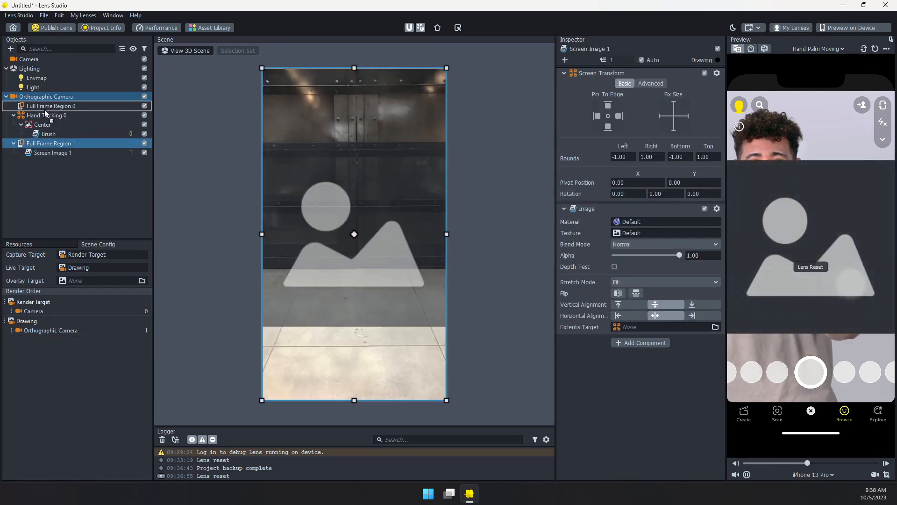
pyautogui.moveTo(44, 109); pyautogui.dragTo(40, 112)
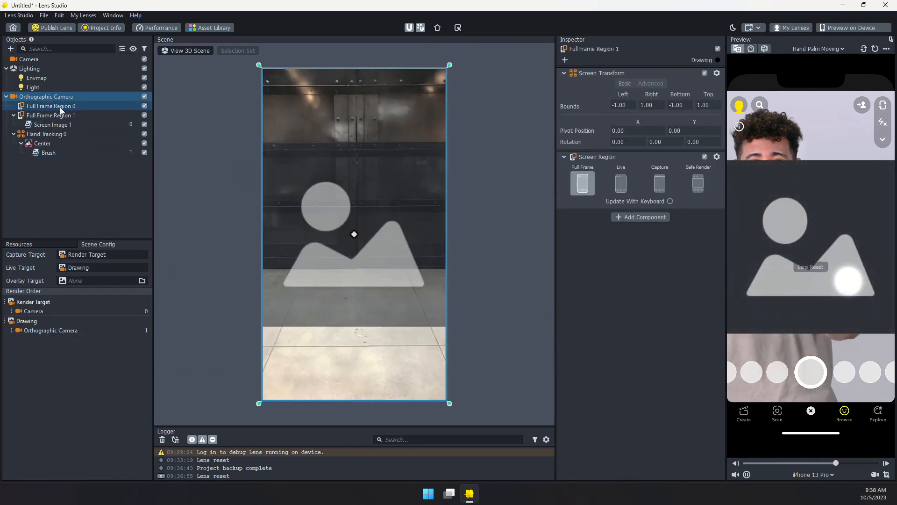
# Step: Delete the empty Full Frame Region 0 and set Screen Image 1's stretch mode to Stretch
pyautogui.click(60, 108)
pyautogui.press('Delete')
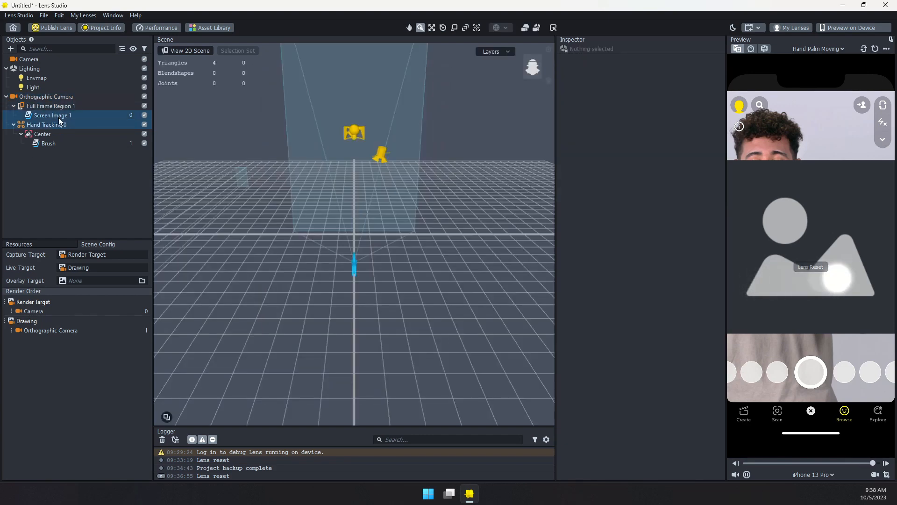
pyautogui.click(58, 116)
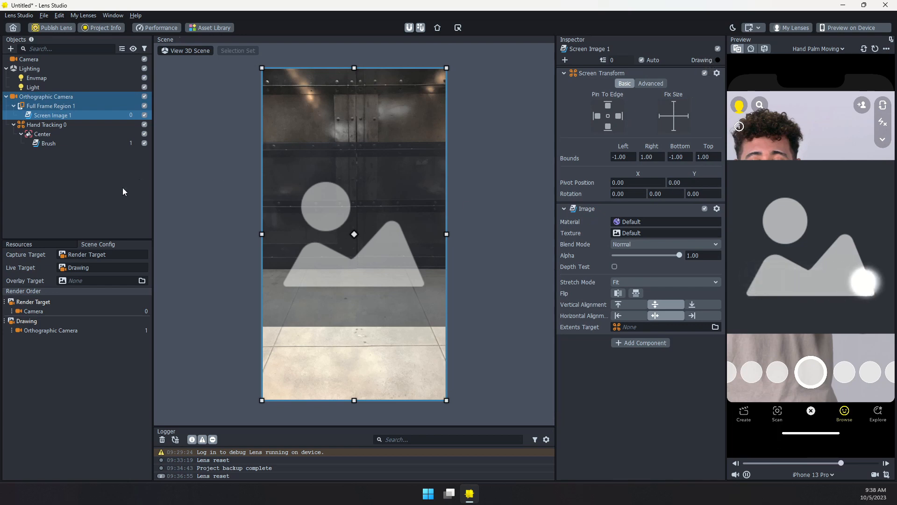
pyautogui.click(630, 282)
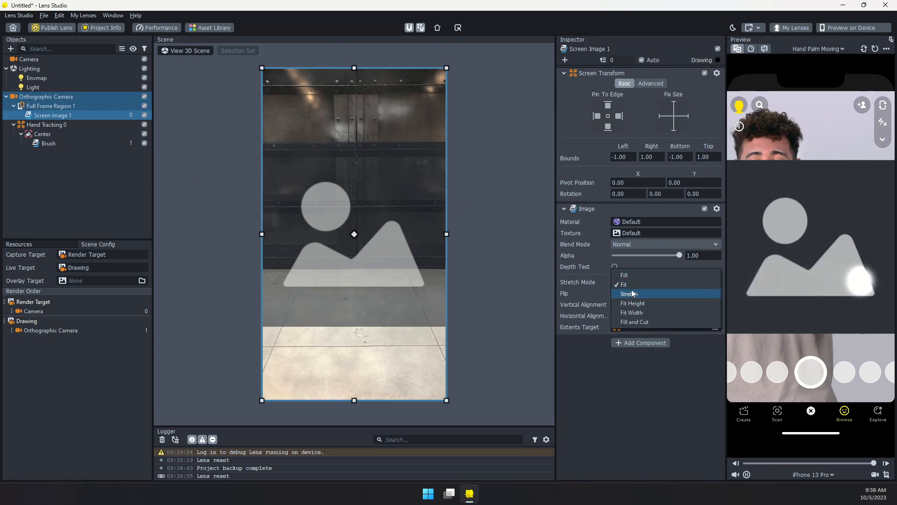
pyautogui.click(632, 293)
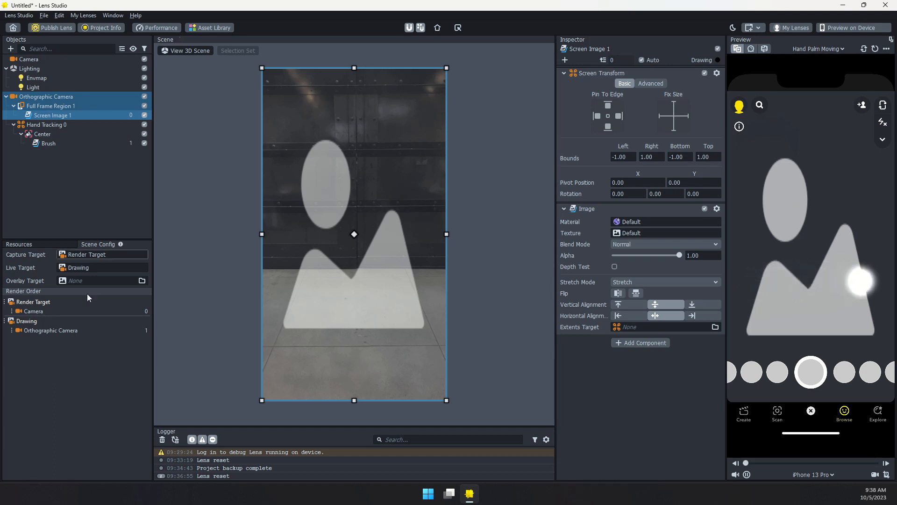
# Step: Add a Behavior helper script and move it out of Screen Image 1 to the hierarchy's root level, above the Orthographic Camera
pyautogui.click(48, 247)
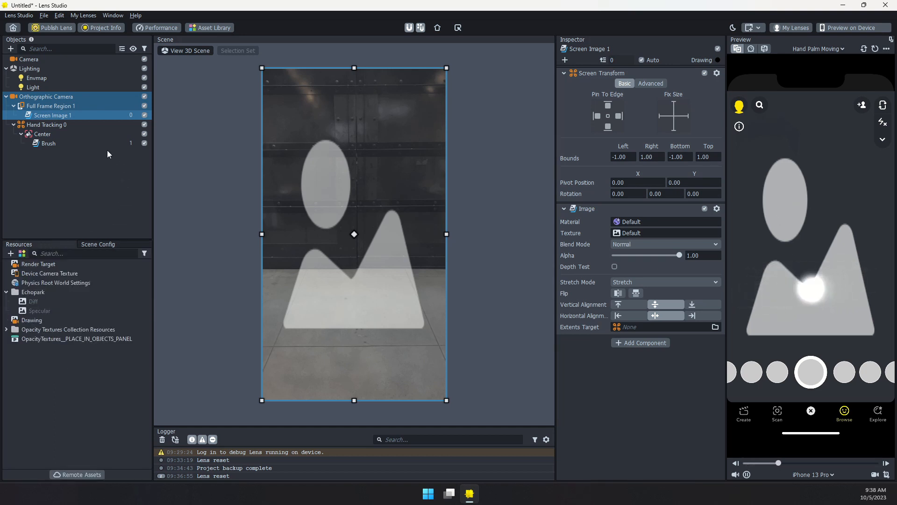
pyautogui.click(11, 48)
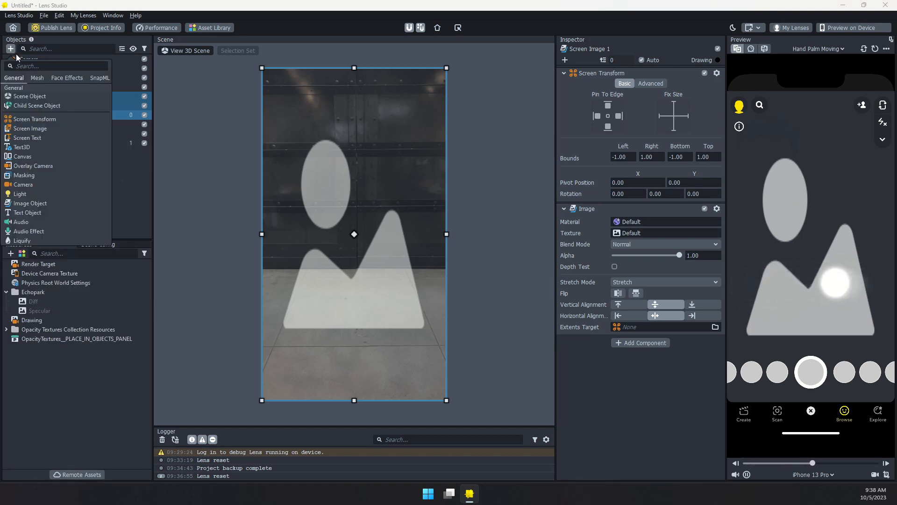
pyautogui.scroll(-3, 61, 170)
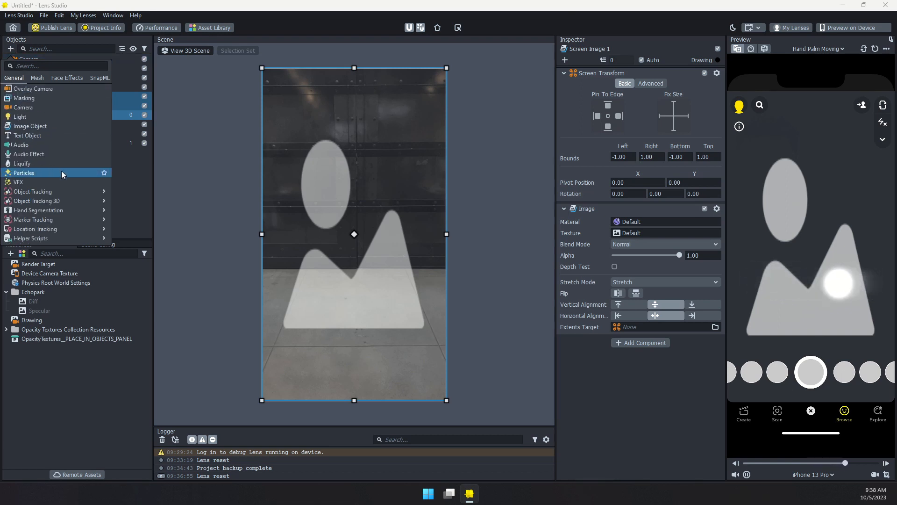
pyautogui.moveTo(63, 231)
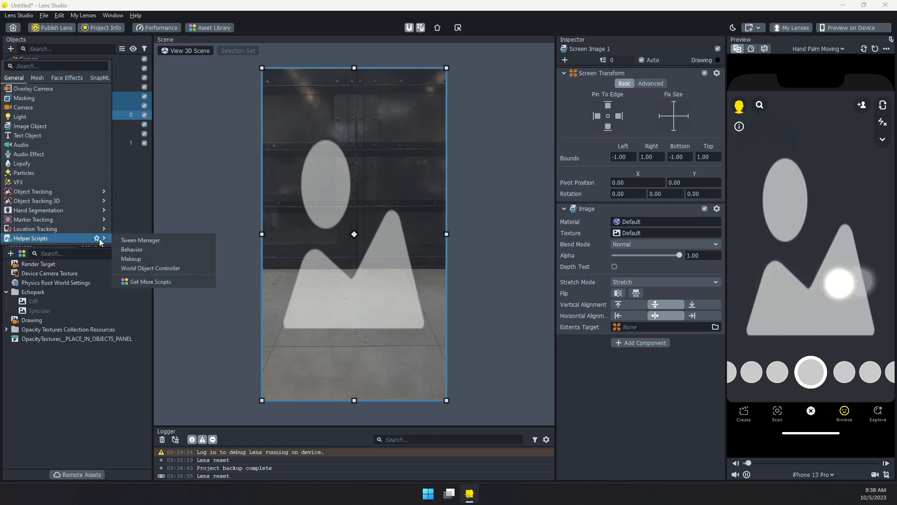
pyautogui.click(138, 250)
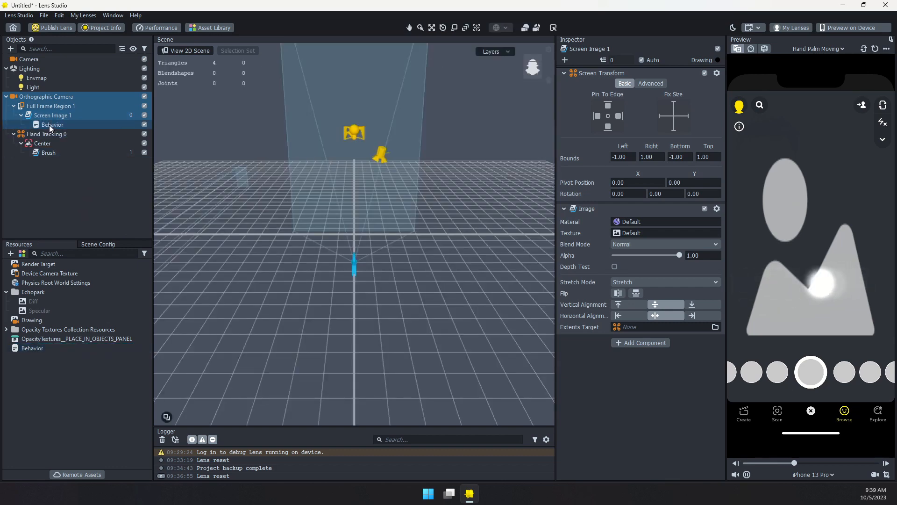
pyautogui.click(49, 125)
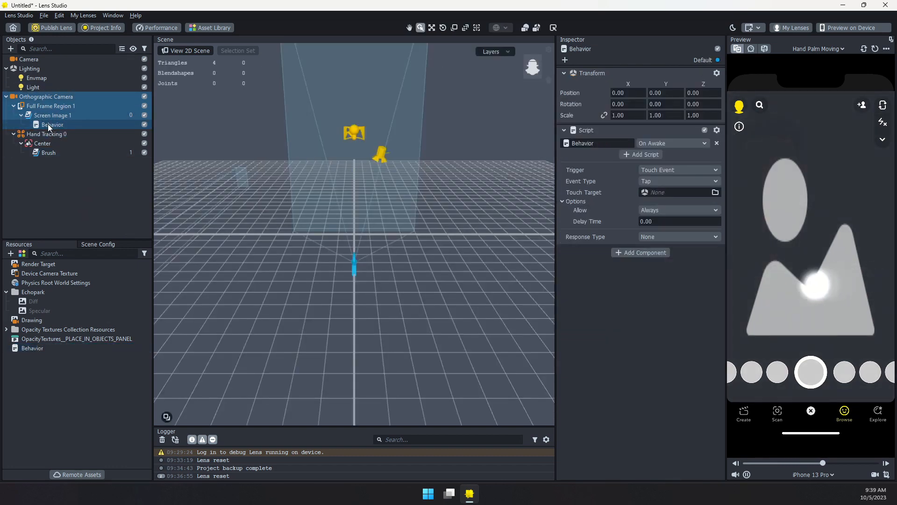
pyautogui.moveTo(49, 125); pyautogui.dragTo(36, 97)
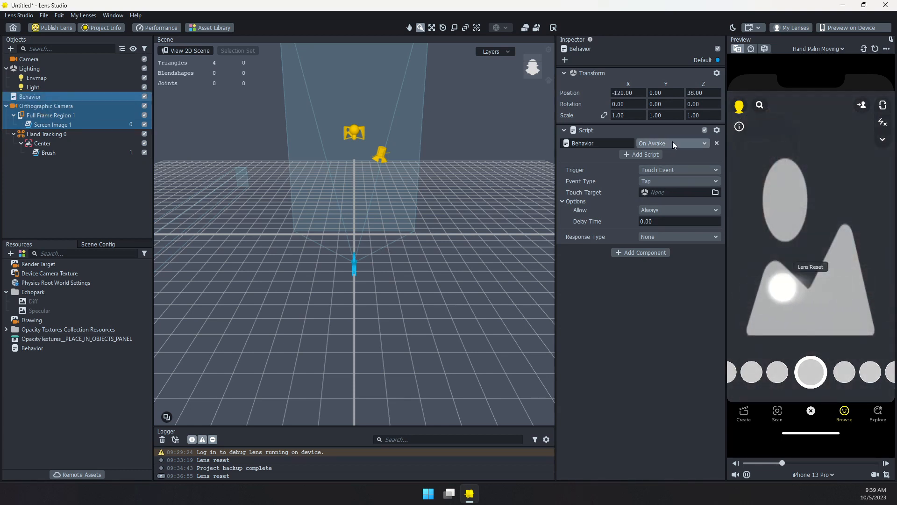
# Step: Set the Behavior script's trigger to On Start with a delay time of 0.1
pyautogui.click(671, 169)
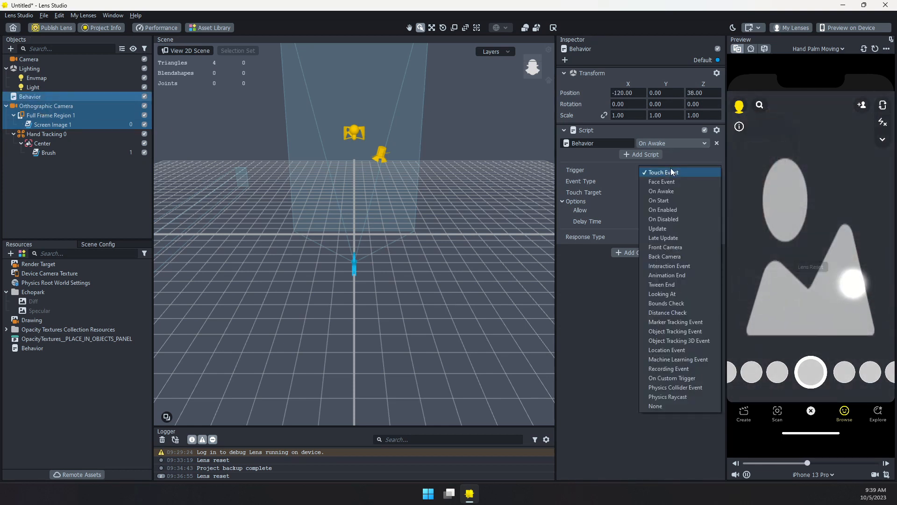
pyautogui.click(673, 201)
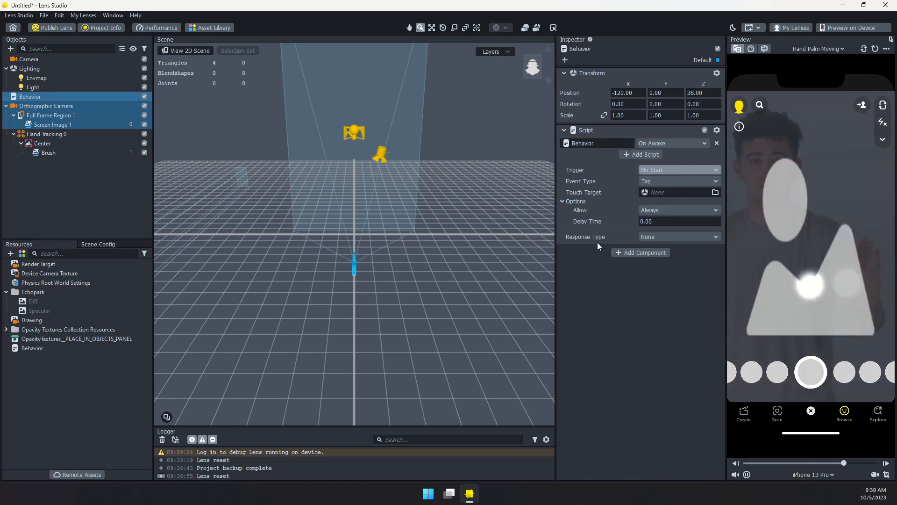
pyautogui.click(655, 199)
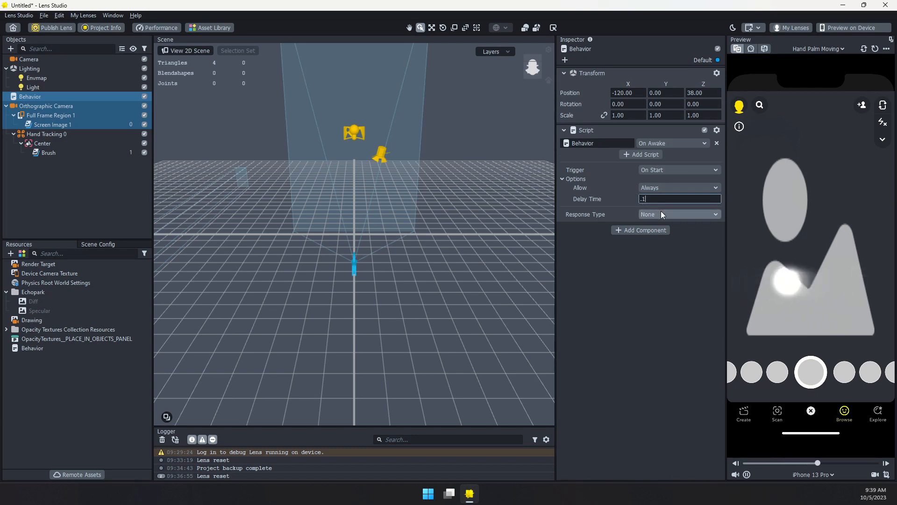
# Step: Set the Behavior's response type to Set Enabled, with Screen Image 1 as the target and Disable as the action
pyautogui.click(683, 214)
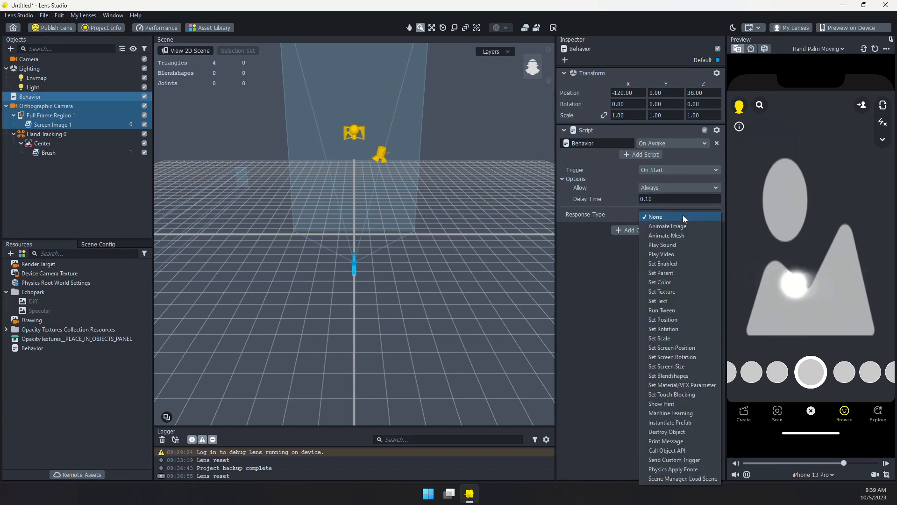
pyautogui.click(676, 260)
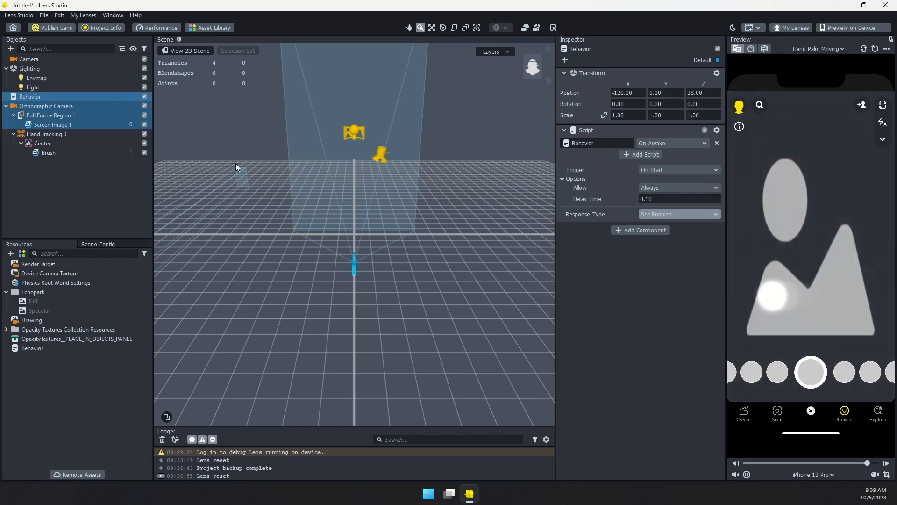
pyautogui.hotkey('ctrl', 'z')
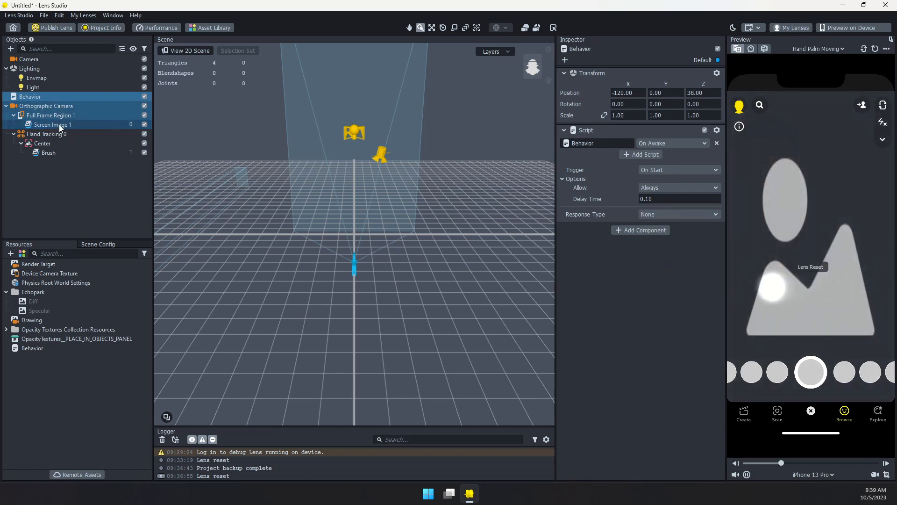
pyautogui.hotkey('ctrl', 'y')
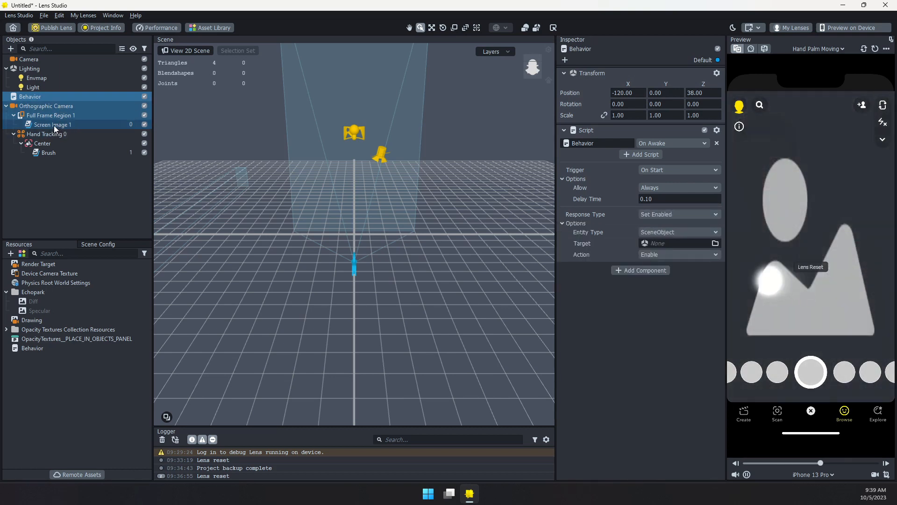
pyautogui.moveTo(55, 125); pyautogui.dragTo(654, 244)
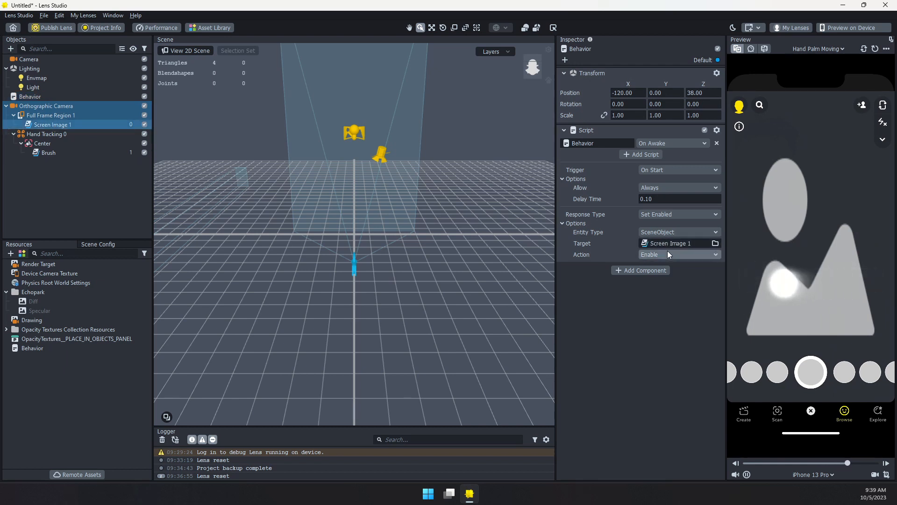
pyautogui.click(667, 251)
pyautogui.click(663, 266)
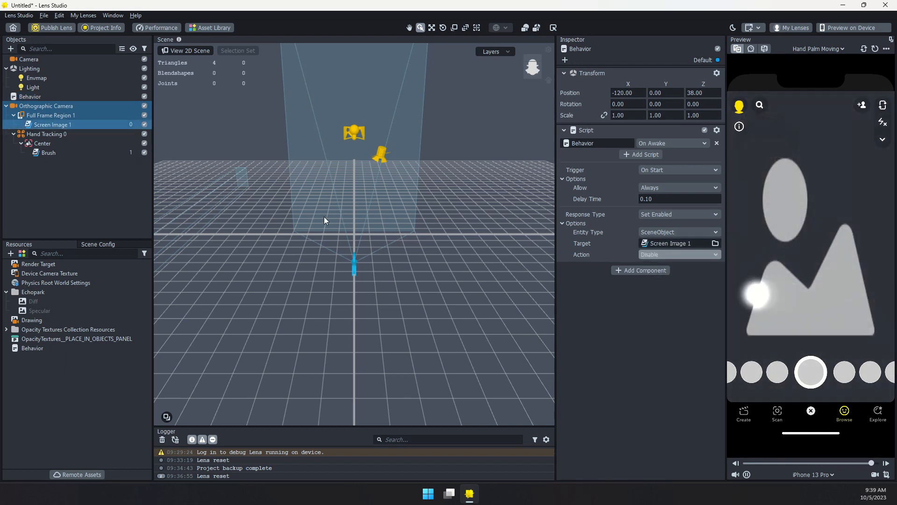
# Step: Rename Screen Image 1 to "BAckground clear" and reset the lens preview
pyautogui.rightClick(50, 125)
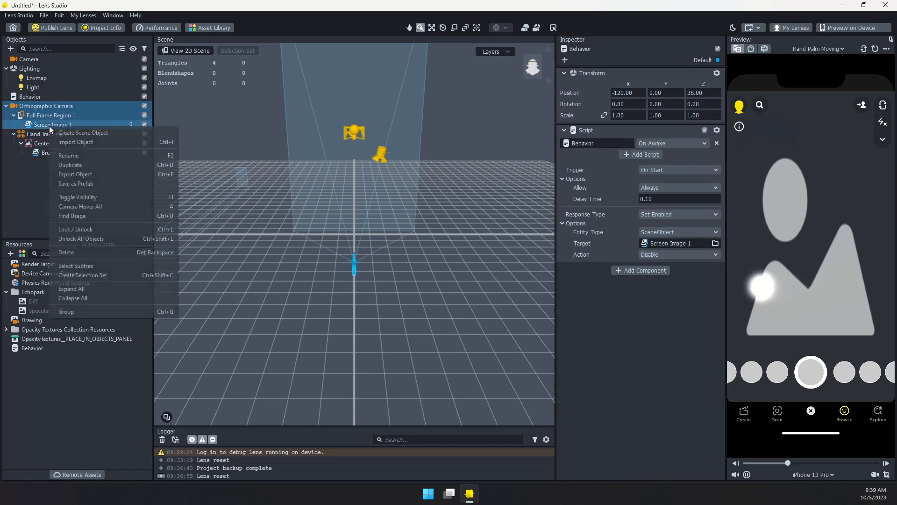
pyautogui.click(72, 156)
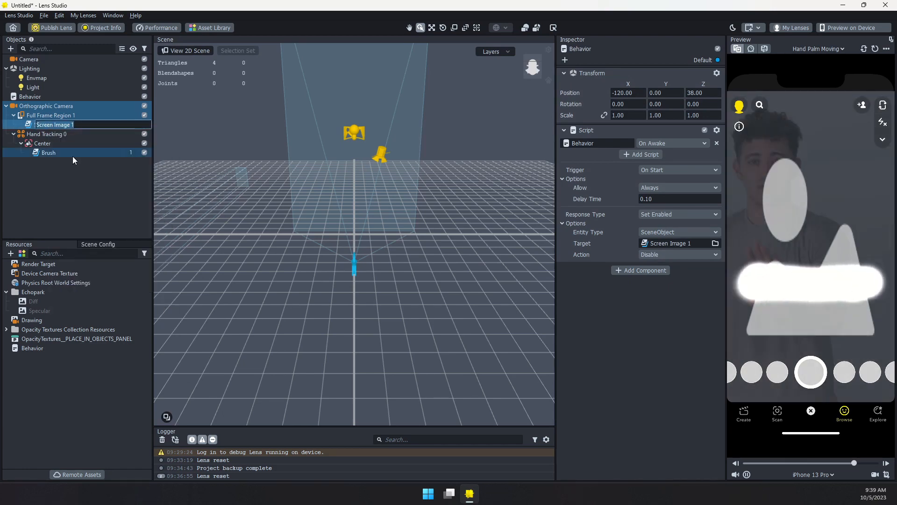
pyautogui.write('BAckground')
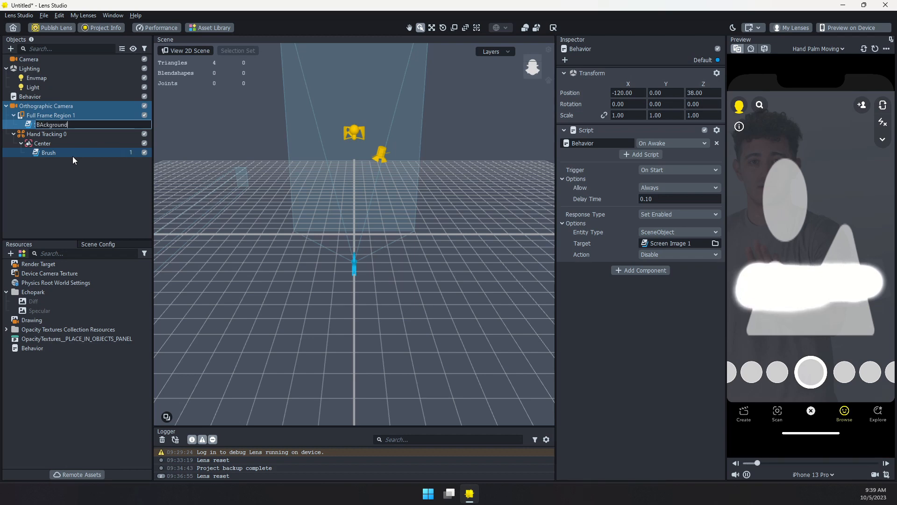
pyautogui.write(' clear')
pyautogui.press('Return')
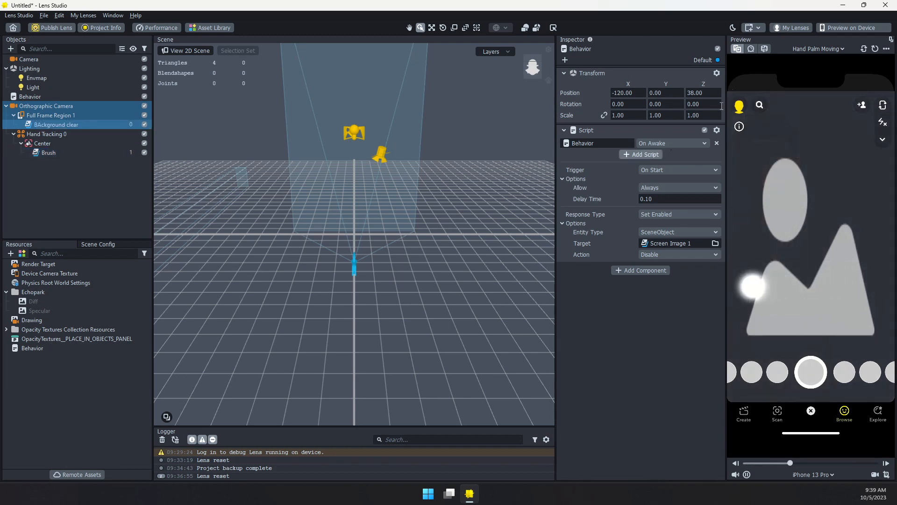
pyautogui.click(875, 48)
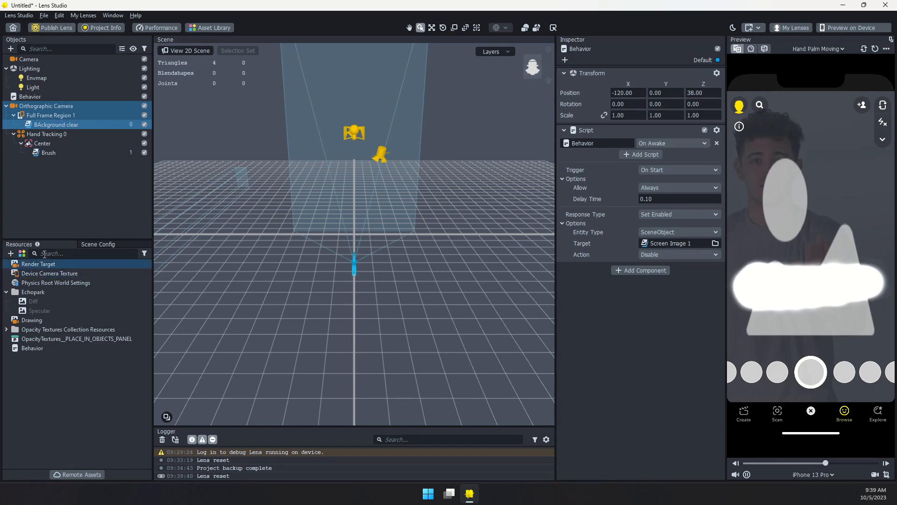
# Step: Create an Unlit material in the project resources and rename it "Black"
pyautogui.click(10, 253)
pyautogui.scroll(-5, 49, 334)
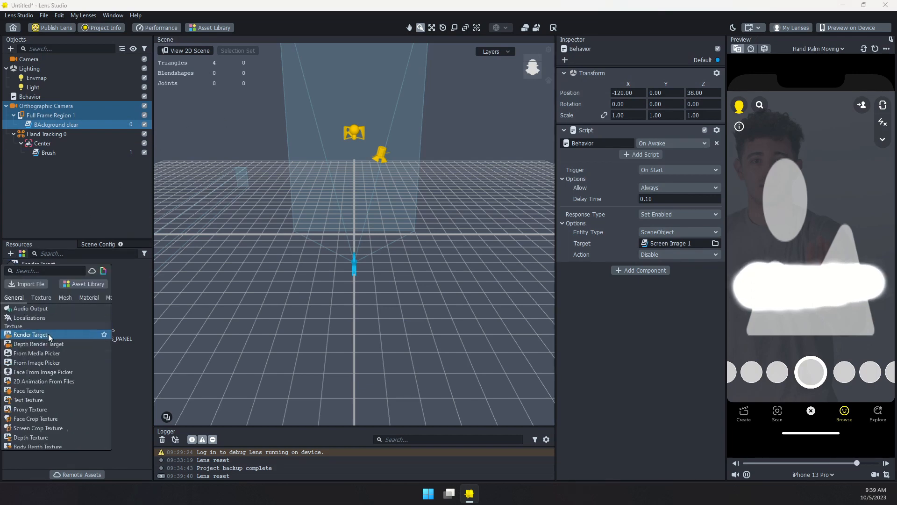
pyautogui.scroll(-8, 65, 371)
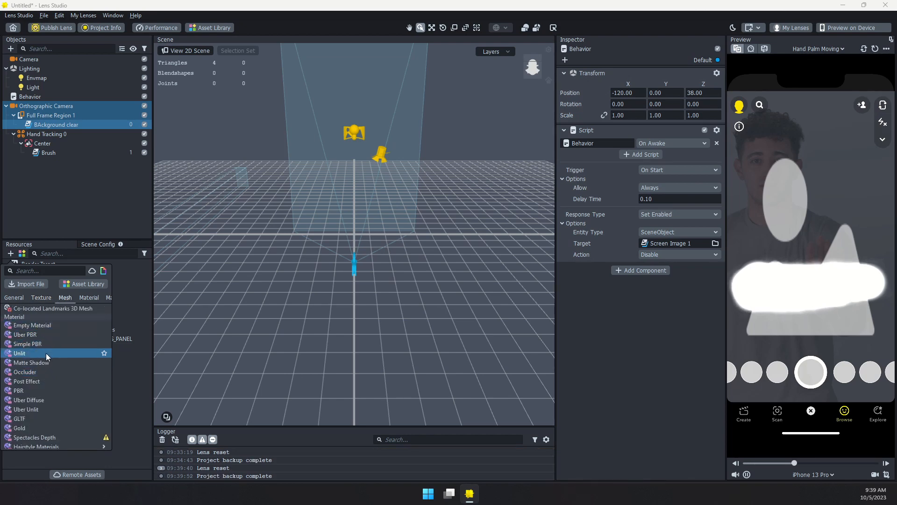
pyautogui.press('Escape')
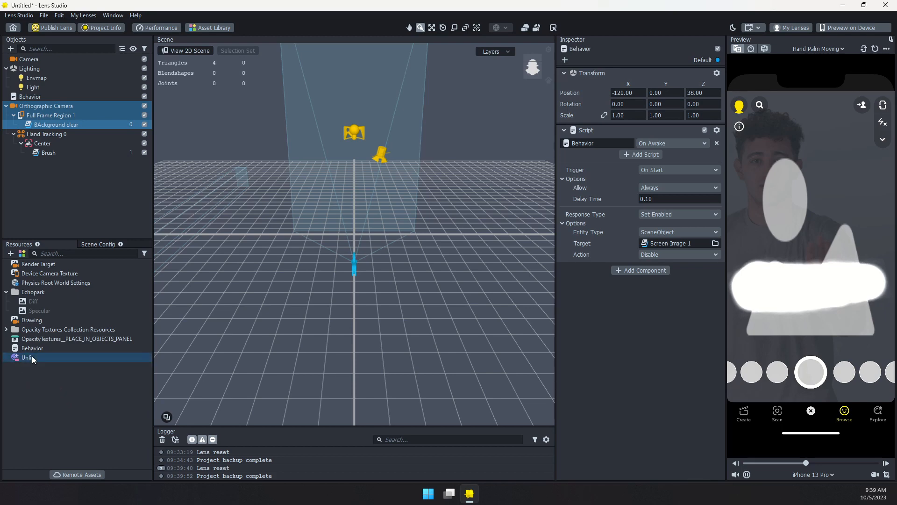
pyautogui.rightClick(33, 355)
pyautogui.click(65, 362)
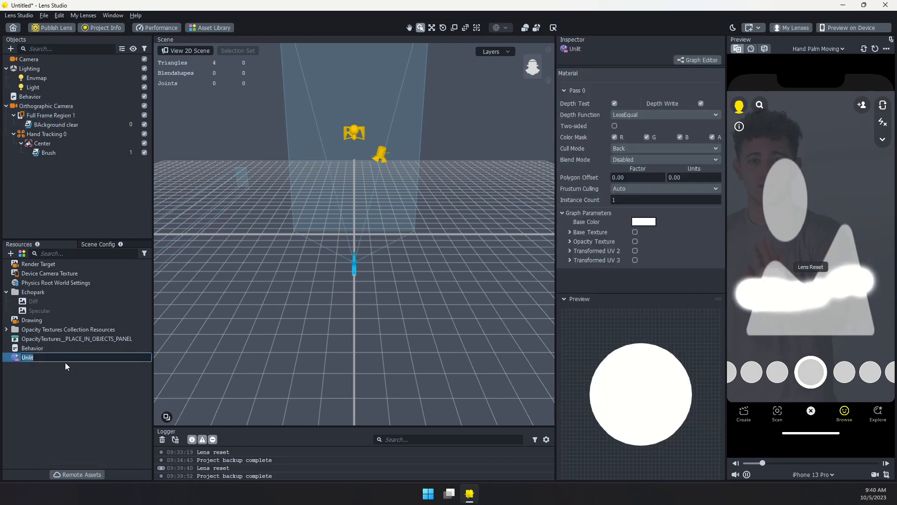
pyautogui.write('Black')
pyautogui.press('Return')
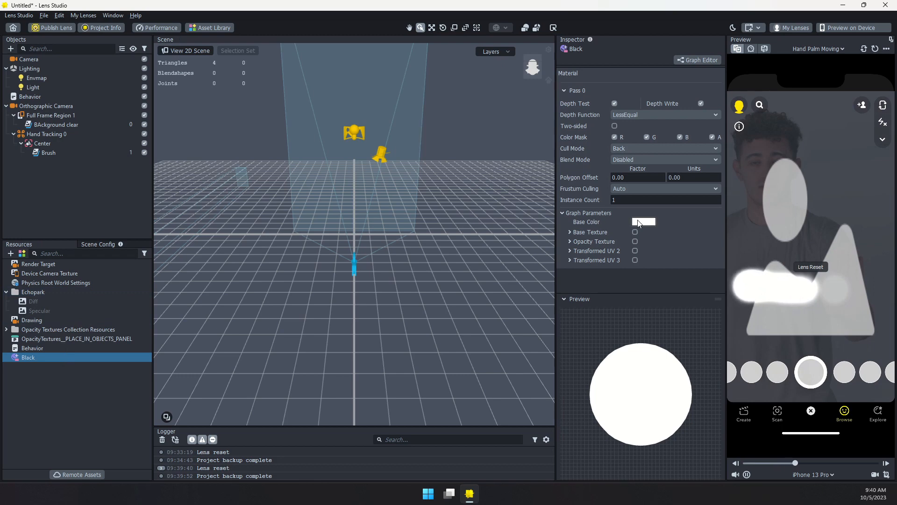
# Step: Set the Black material's base color to pure black, #000000
pyautogui.click(639, 222)
pyautogui.moveTo(558, 238); pyautogui.dragTo(558, 248)
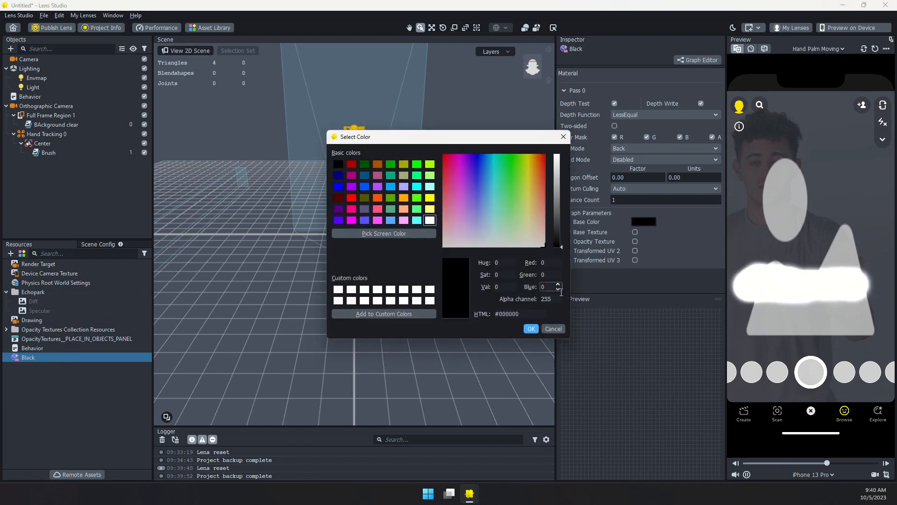
pyautogui.click(531, 328)
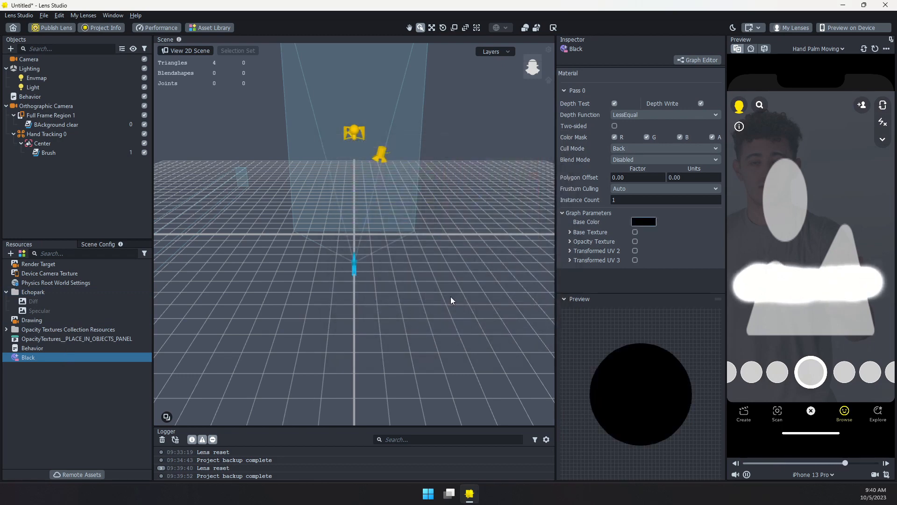
# Step: Assign the Black material to the BAckground clear image and reset the lens preview
pyautogui.click(55, 125)
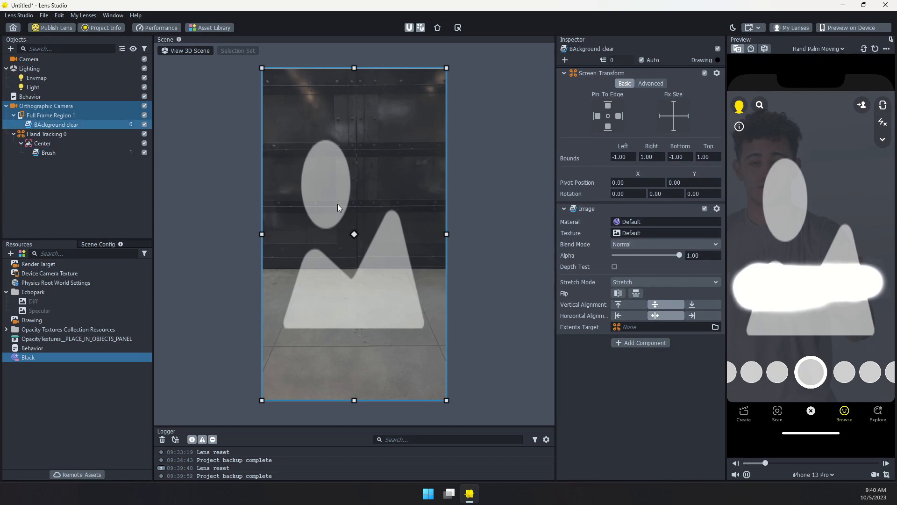
pyautogui.click(632, 223)
pyautogui.click(410, 158)
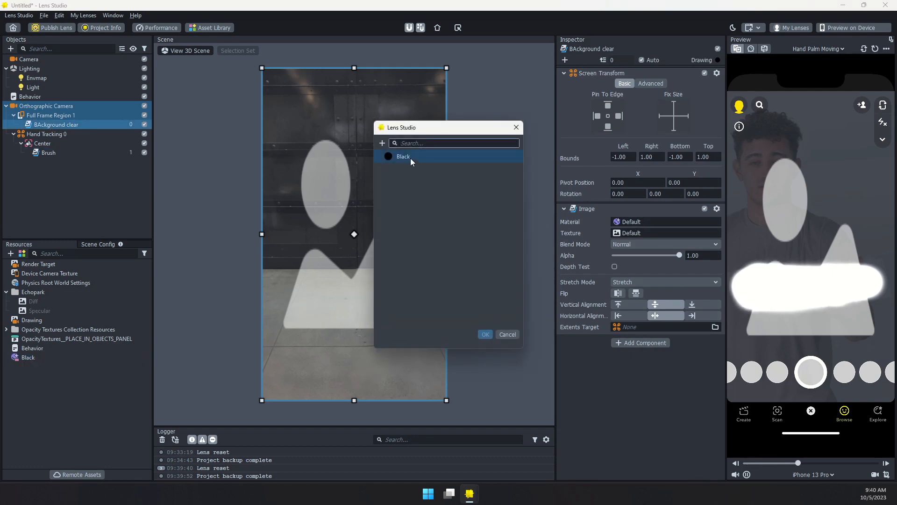
pyautogui.click(484, 334)
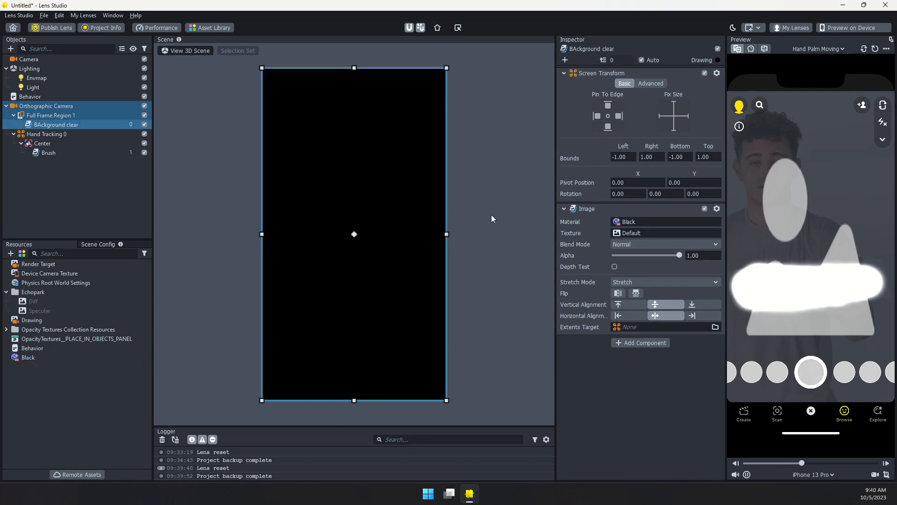
pyautogui.click(875, 50)
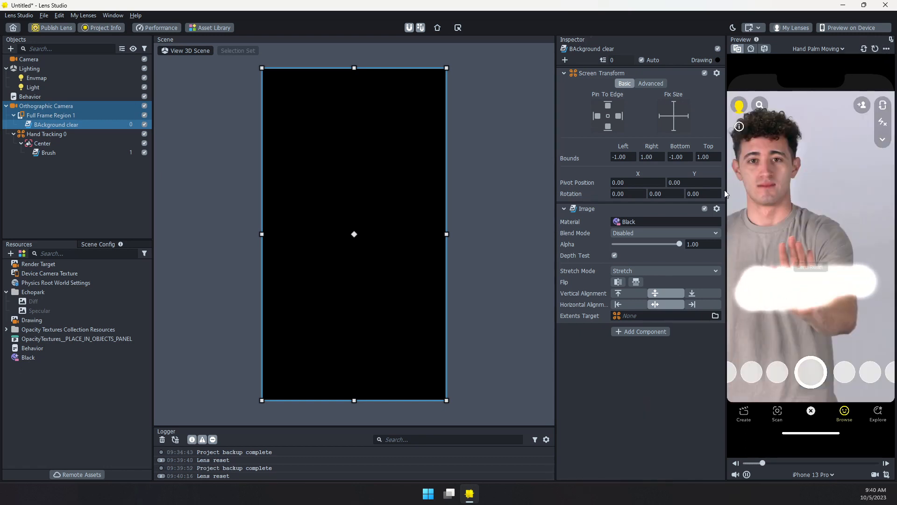
# Step: Turn off Depth Test on the BAckground clear image and reset the lens preview
pyautogui.click(40, 98)
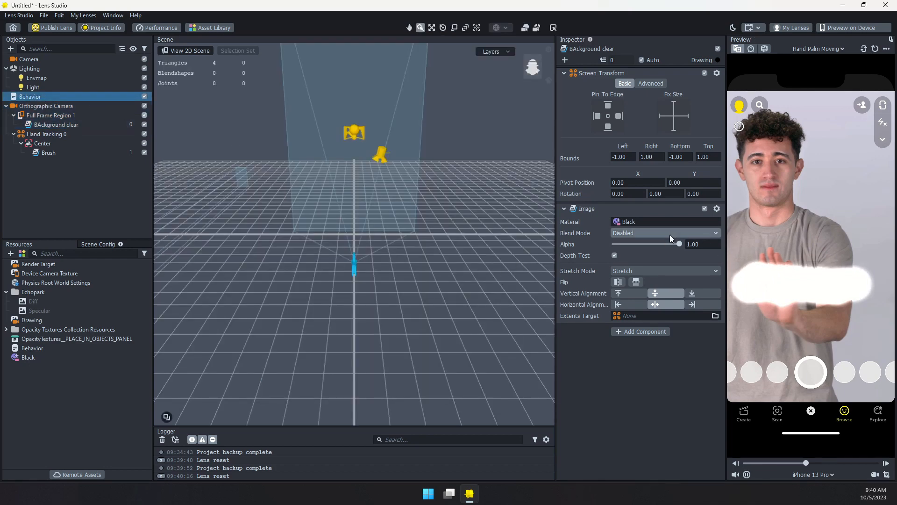
pyautogui.click(58, 123)
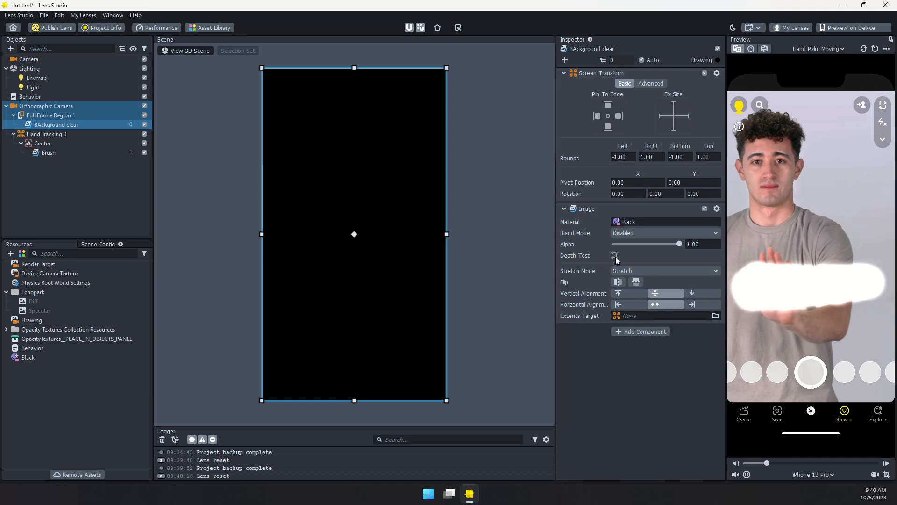
pyautogui.click(615, 255)
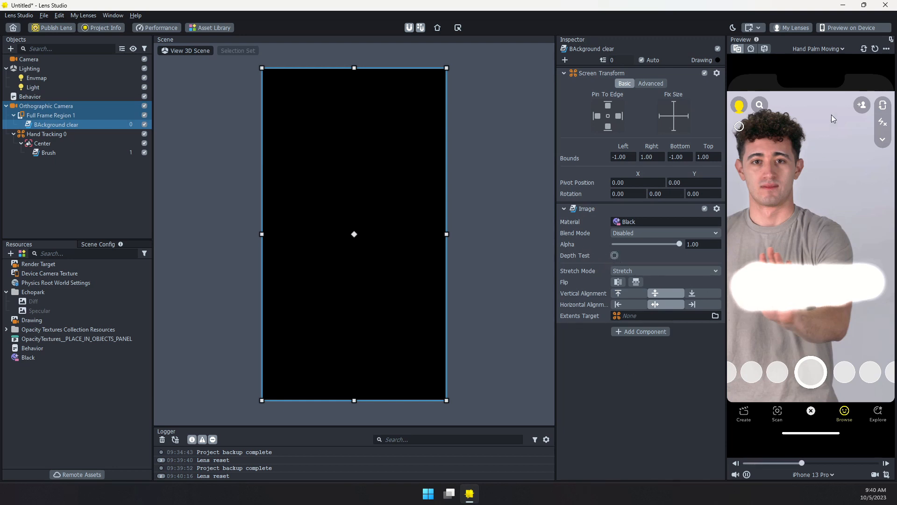
pyautogui.click(875, 49)
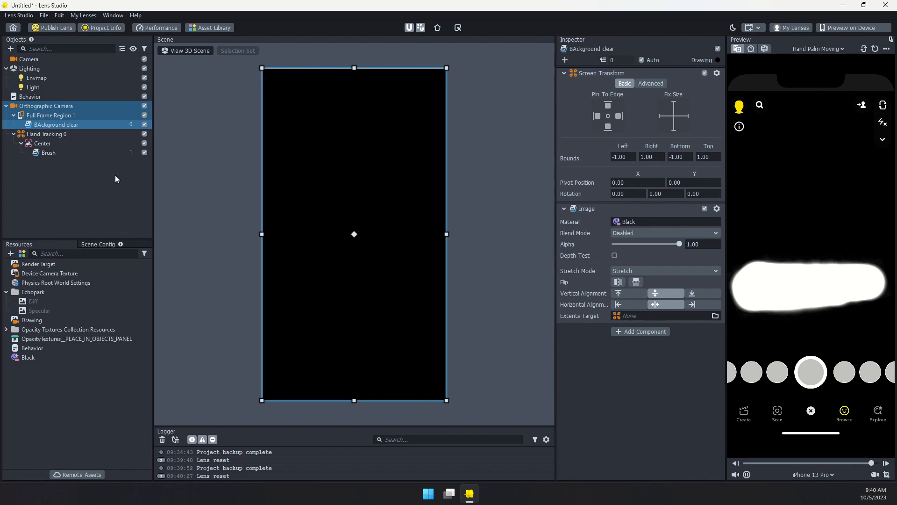
# Step: Review the settings of the Orthographic Camera, Drawing render target, BAckground clear image and Brush, and replay the lens from its start
pyautogui.click(60, 106)
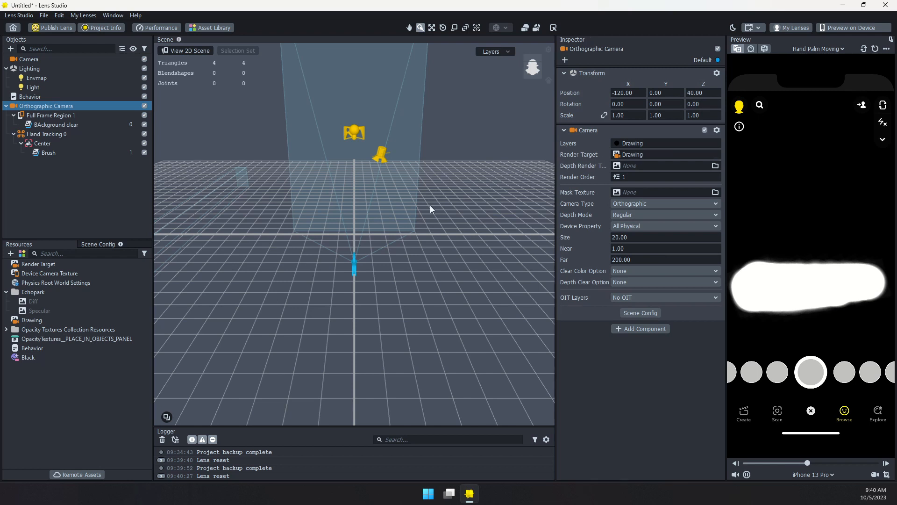
pyautogui.click(19, 320)
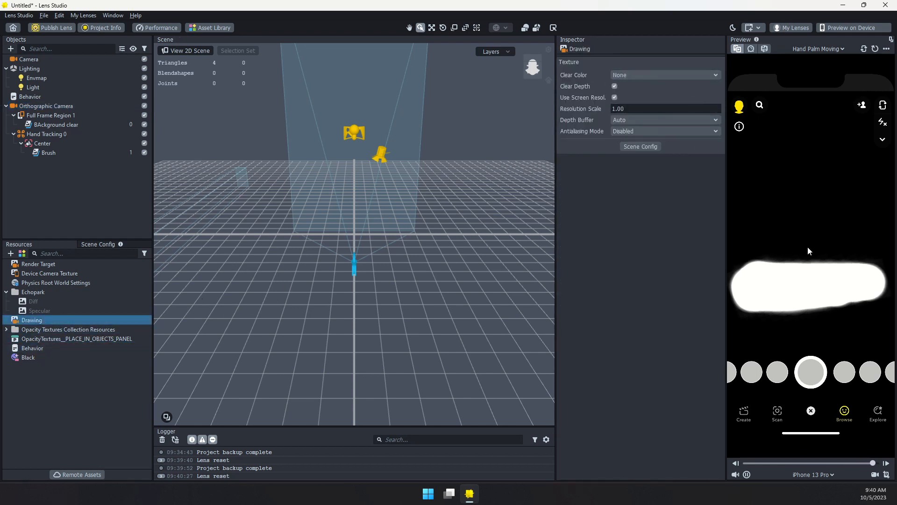
pyautogui.click(63, 125)
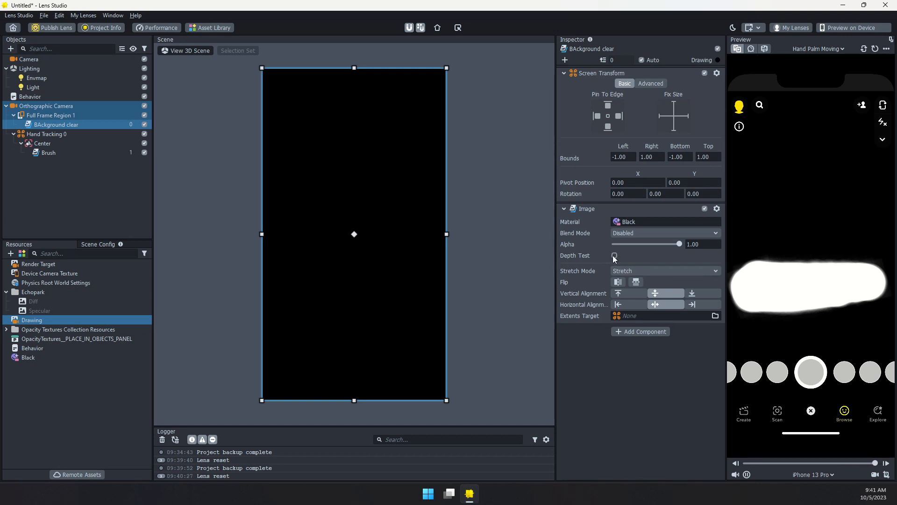
pyautogui.click(74, 134)
pyautogui.click(60, 152)
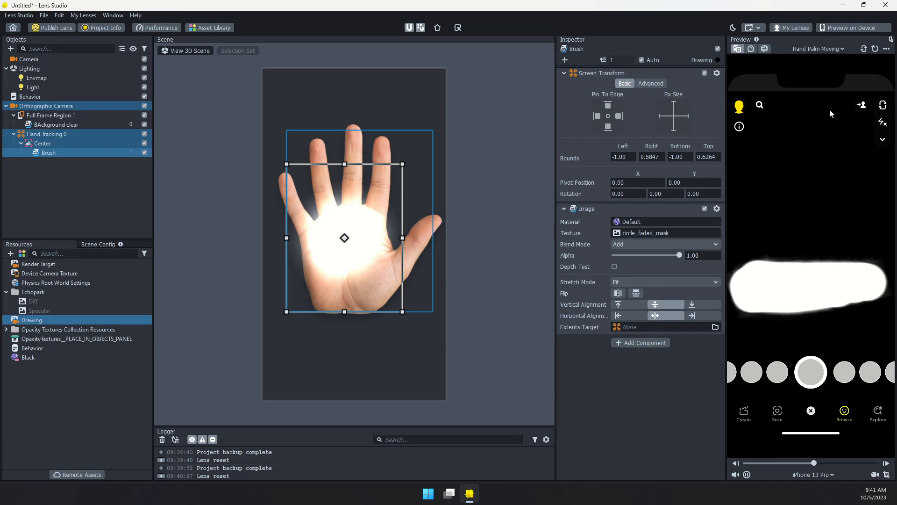
pyautogui.click(876, 49)
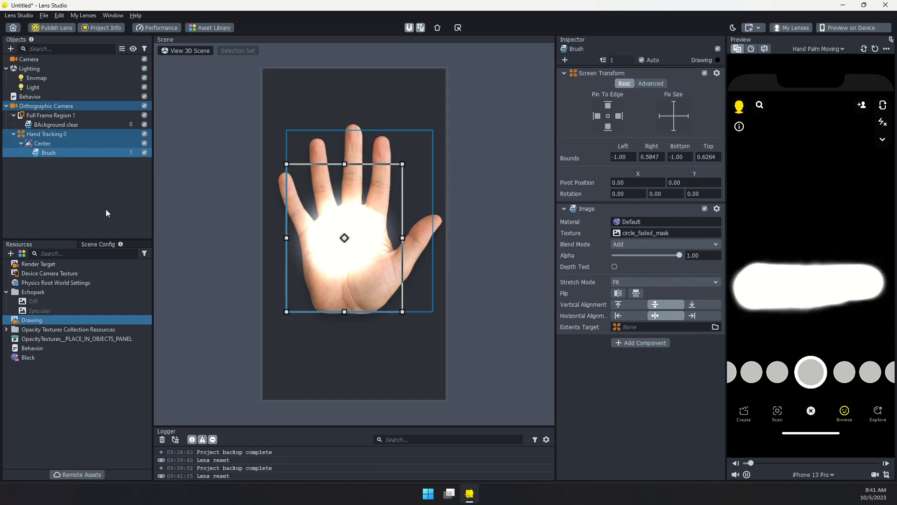
# Step: Set the scene's Live Target to Render Target
pyautogui.click(94, 220)
pyautogui.click(94, 245)
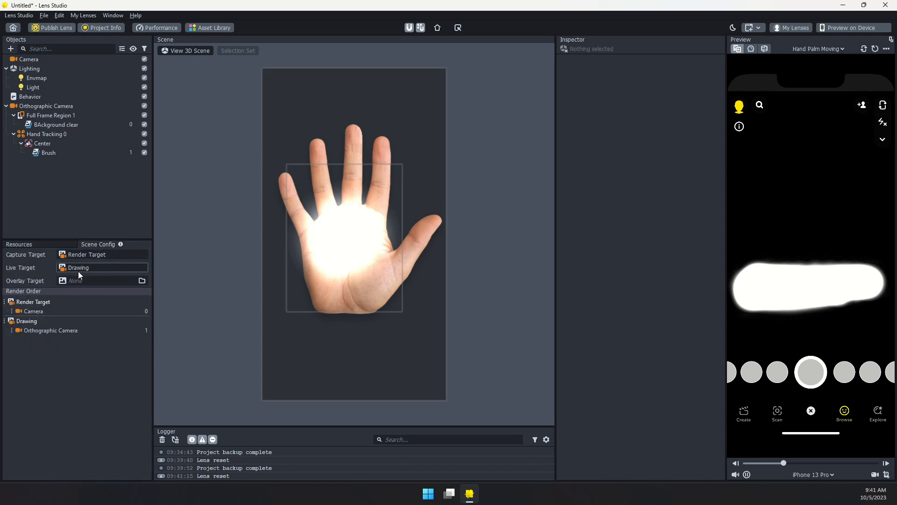
pyautogui.click(93, 267)
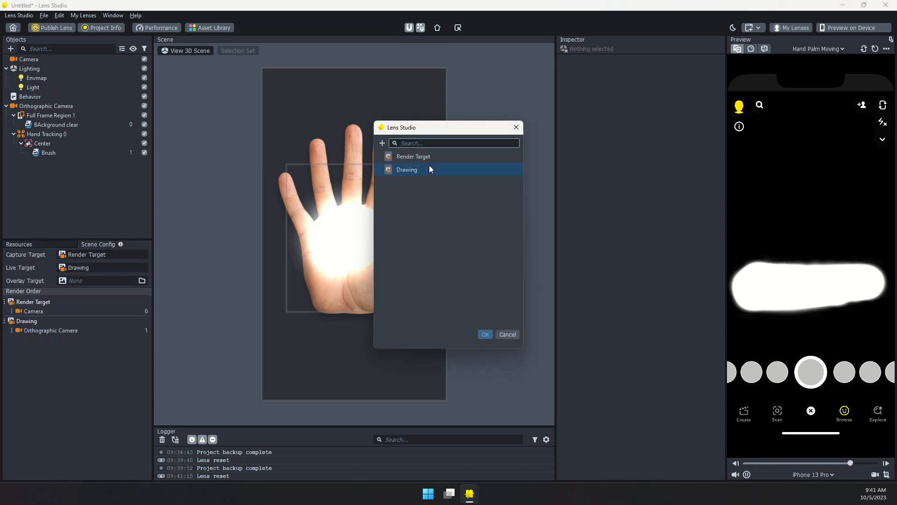
pyautogui.doubleClick(423, 159)
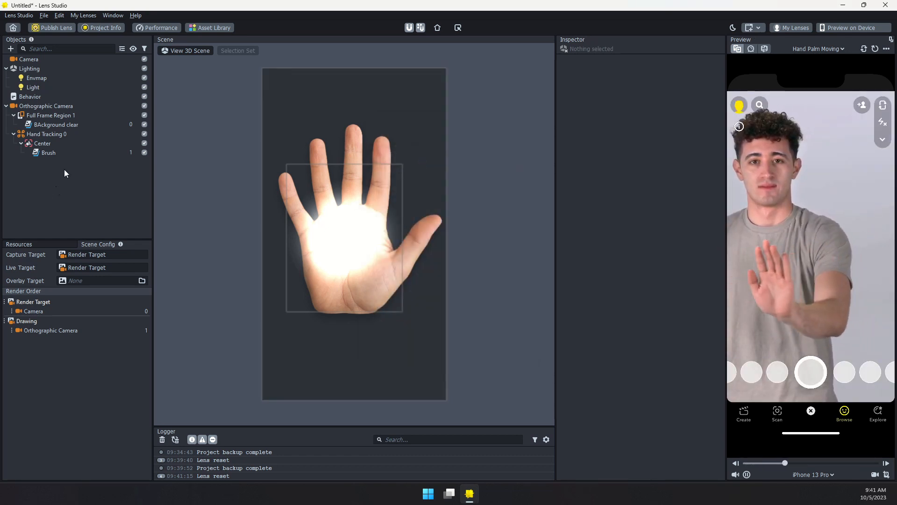
# Step: Add a Miami color correction effect to the main Camera
pyautogui.click(33, 60)
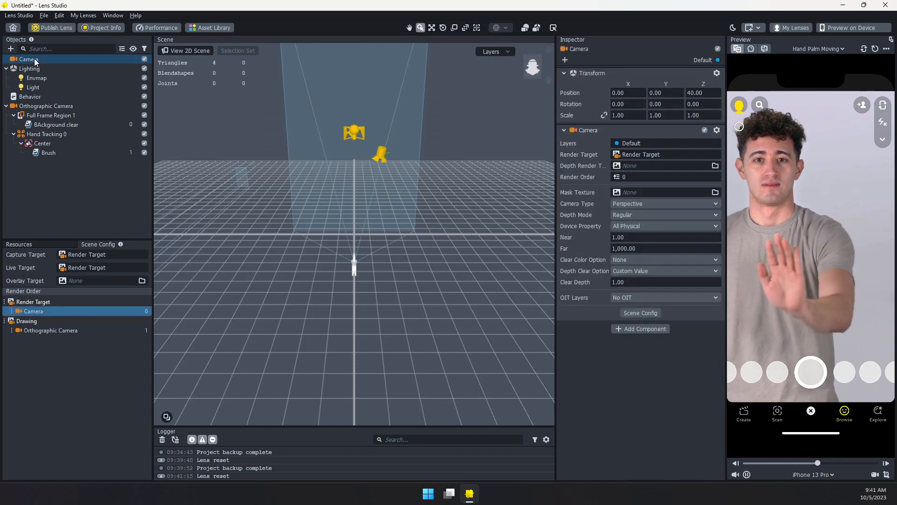
pyautogui.click(10, 48)
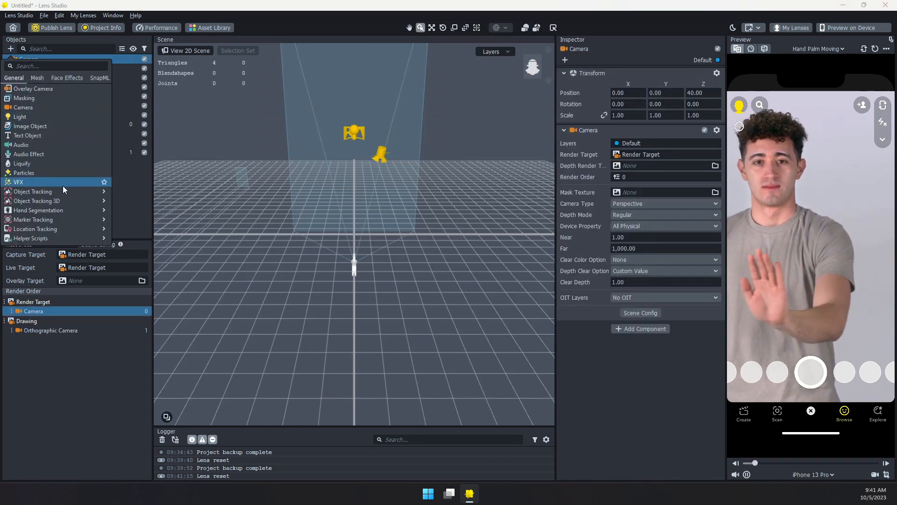
pyautogui.moveTo(72, 174)
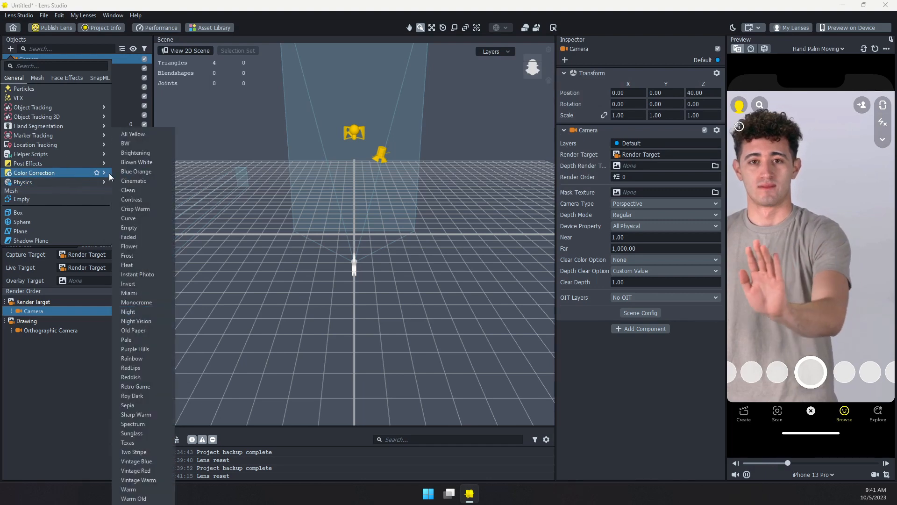
pyautogui.click(148, 295)
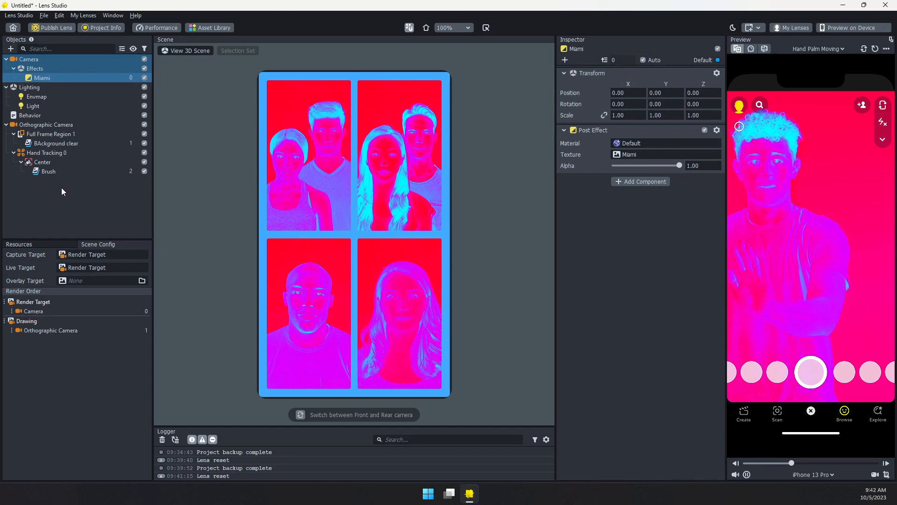
# Step: Create a new render target in the project resources and rename it "Effect"
pyautogui.click(50, 246)
pyautogui.click(10, 253)
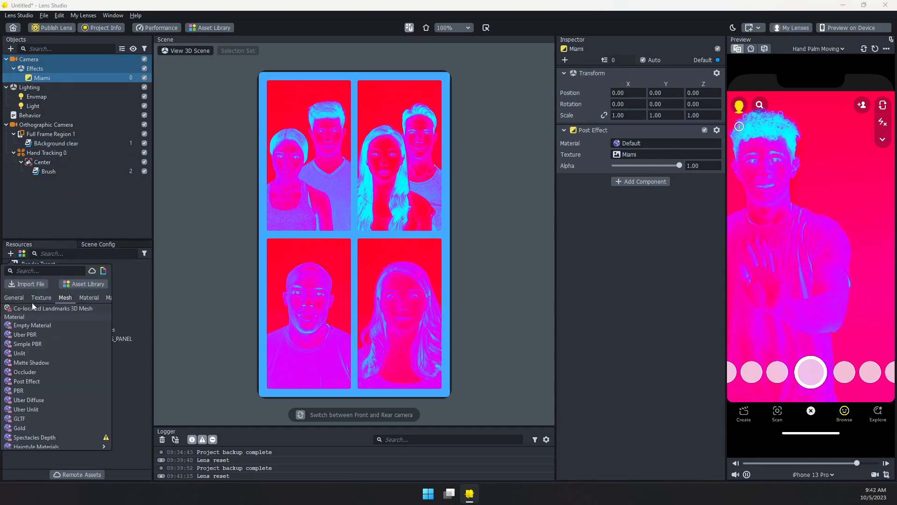
pyautogui.scroll(10, 52, 360)
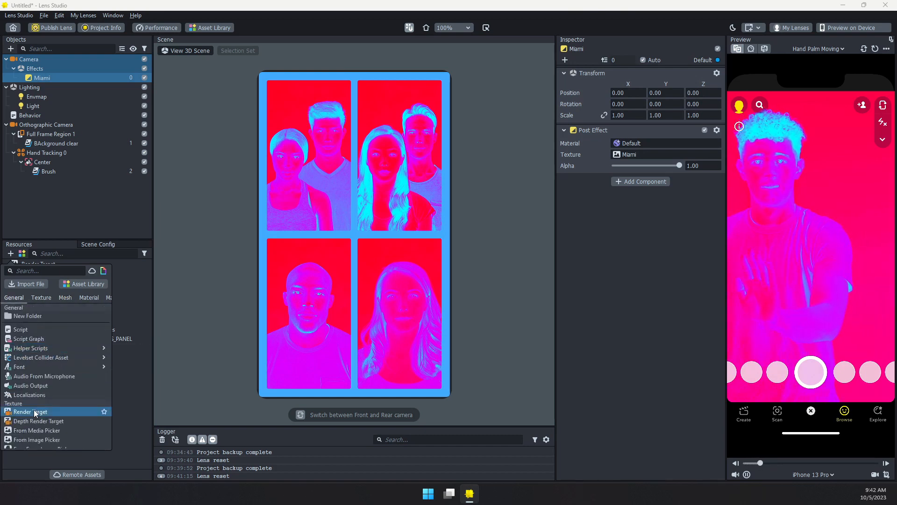
pyautogui.click(34, 411)
pyautogui.rightClick(47, 377)
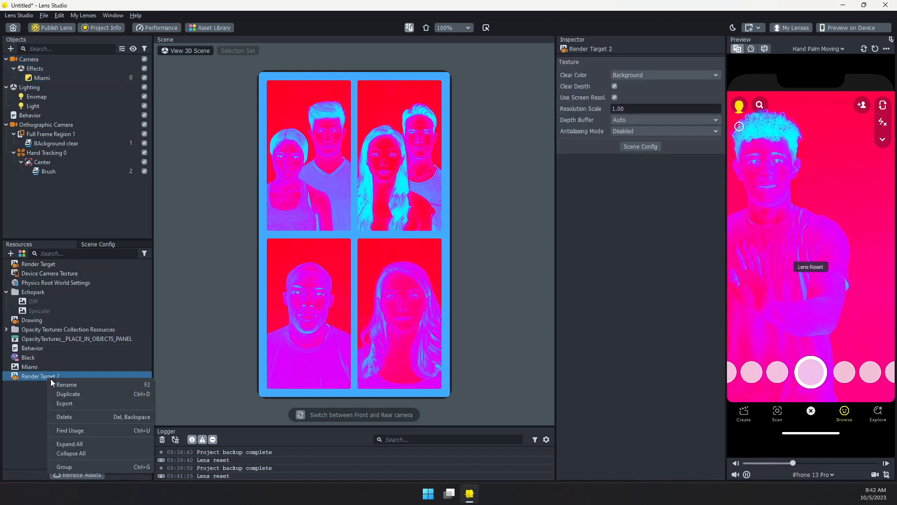
pyautogui.click(71, 386)
pyautogui.write('Effect')
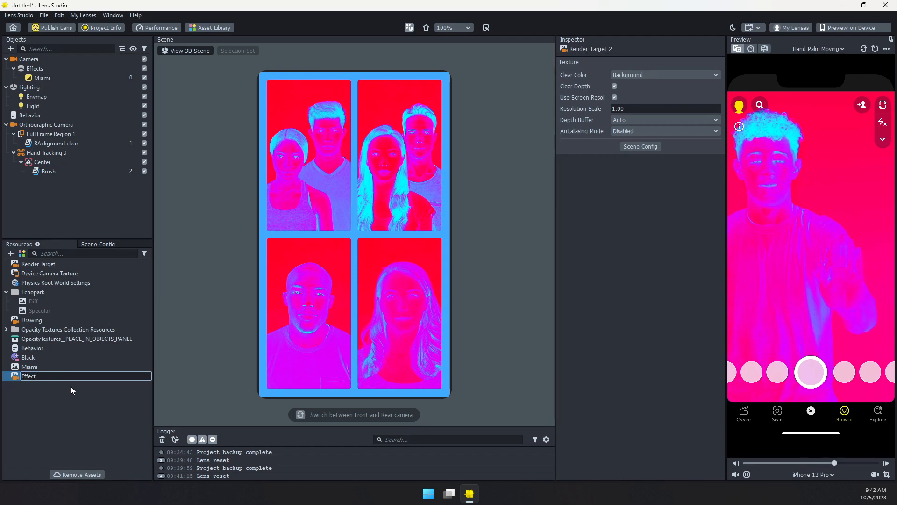
pyautogui.press('Return')
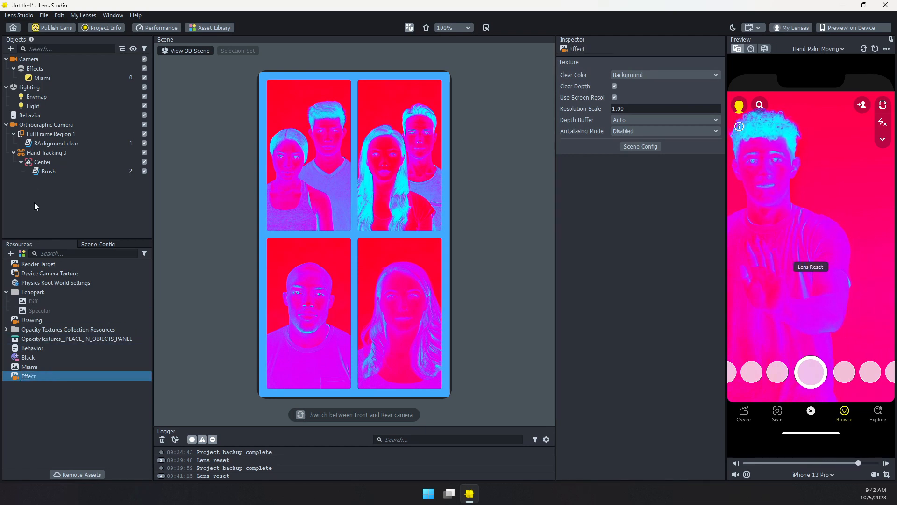
# Step: Set the main Camera's render target to Effect
pyautogui.click(40, 61)
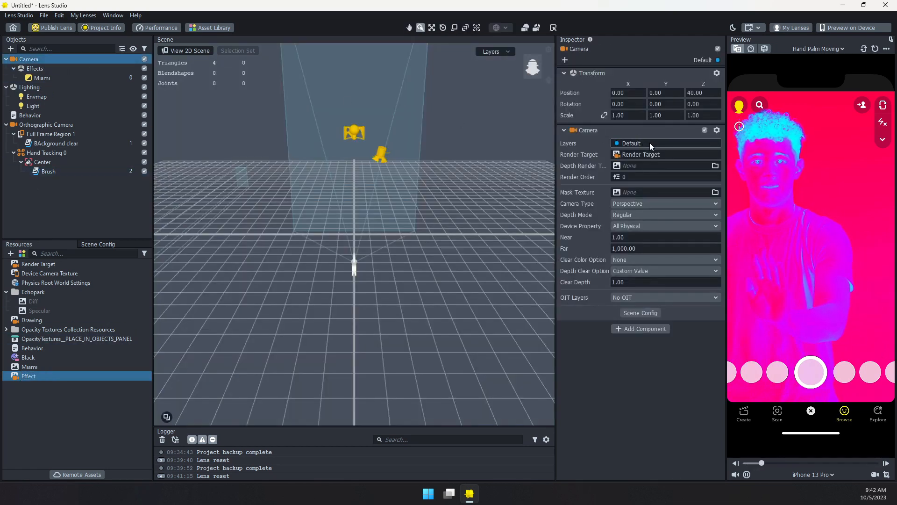
pyautogui.click(652, 156)
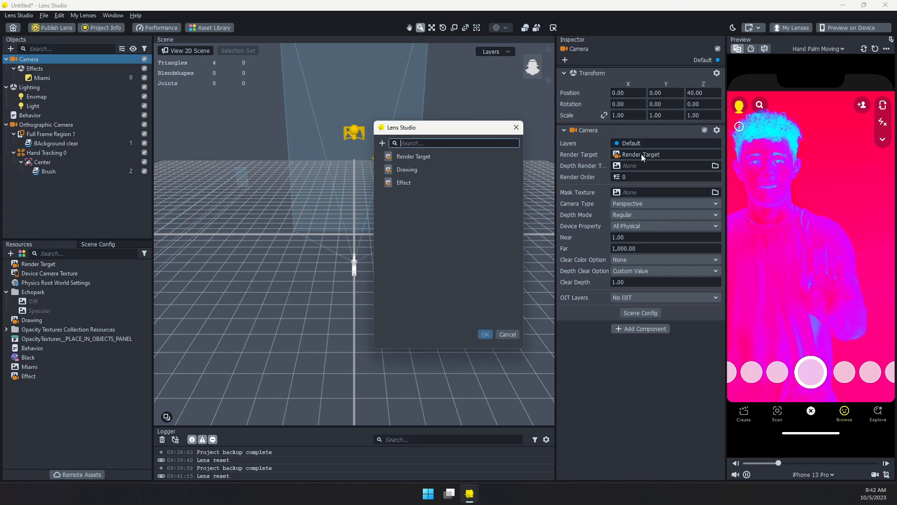
pyautogui.doubleClick(414, 183)
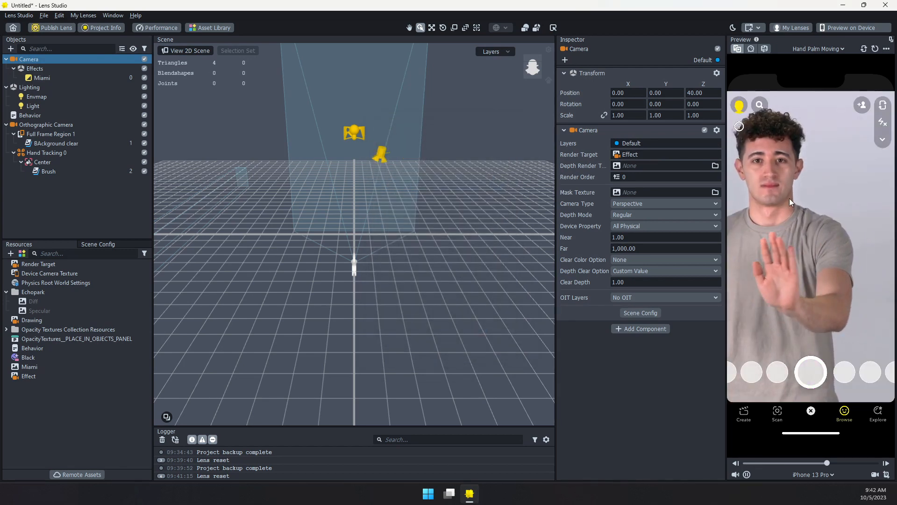
# Step: Preview the Effect render target by making it the Live Target, and restore the Live Target to Render Target
pyautogui.click(99, 245)
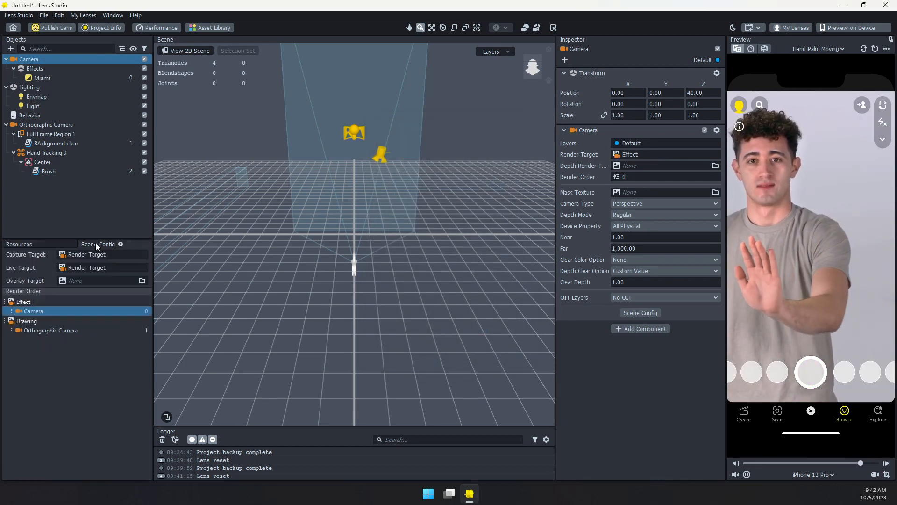
pyautogui.click(75, 270)
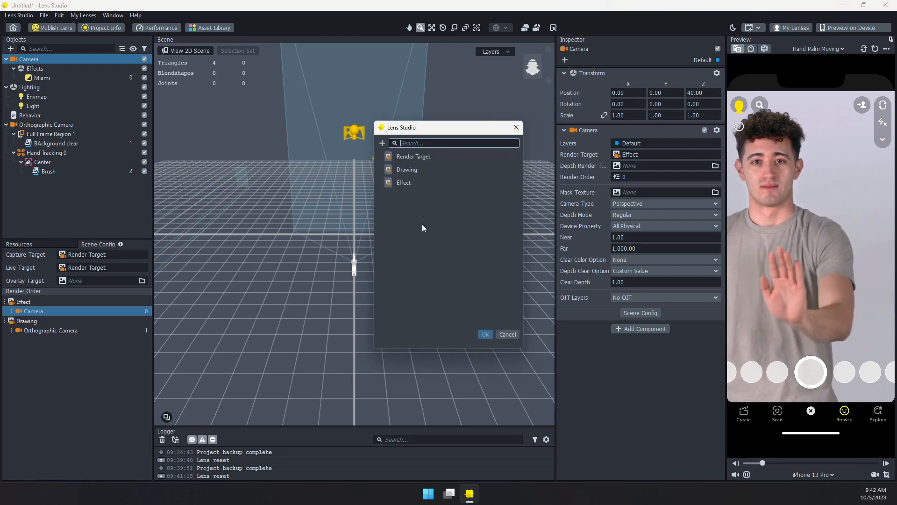
pyautogui.doubleClick(415, 184)
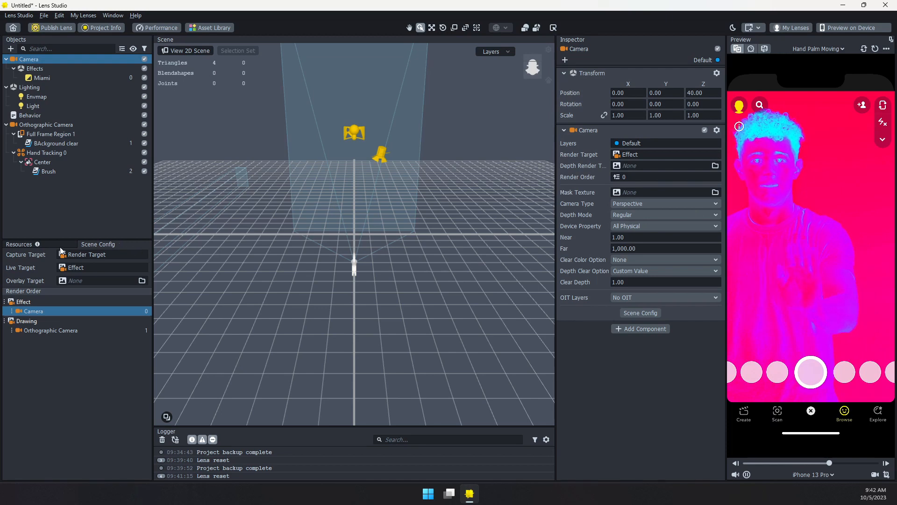
pyautogui.click(83, 270)
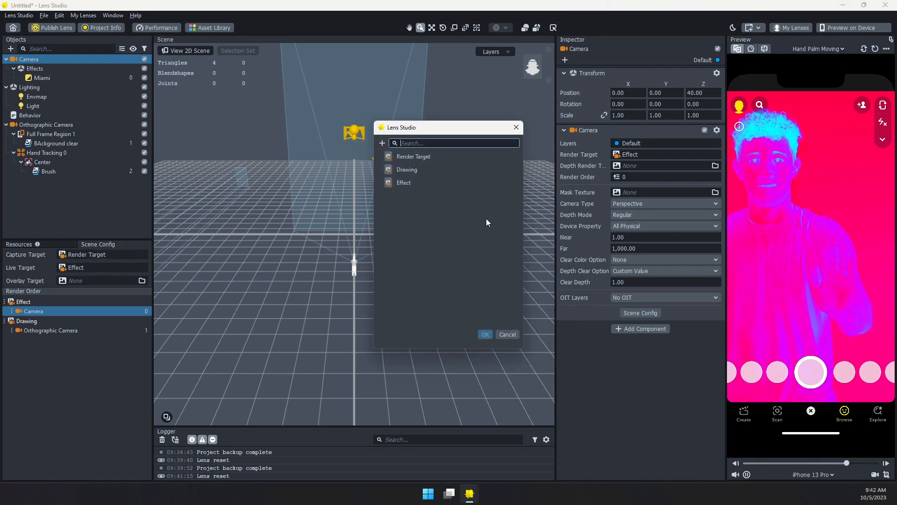
pyautogui.click(422, 156)
pyautogui.doubleClick(422, 156)
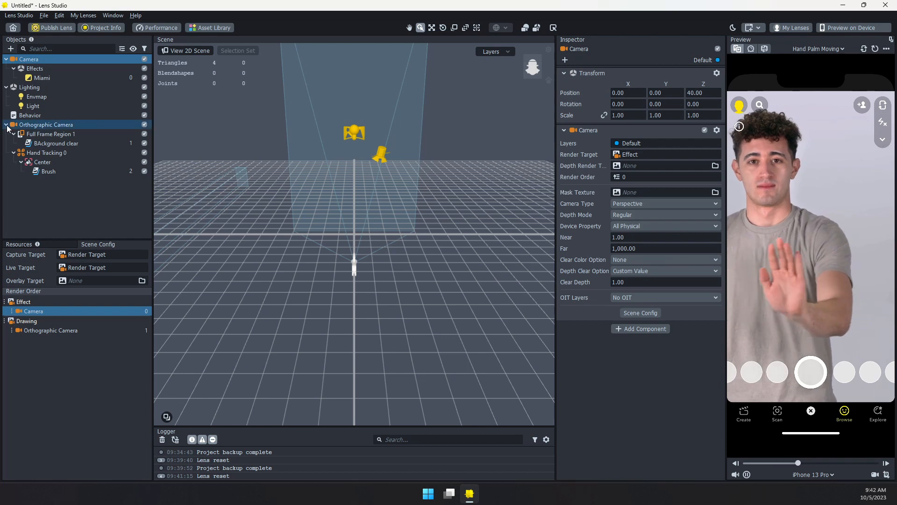
# Step: Rename the Orthographic Camera object as "Drawing Camera"
pyautogui.click(43, 125)
pyautogui.rightClick(43, 124)
pyautogui.click(68, 136)
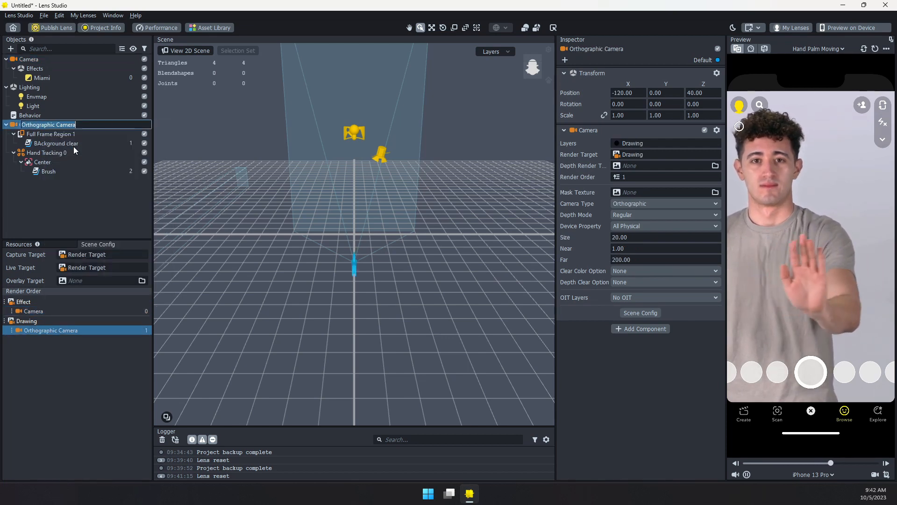
pyautogui.write('Drawing ')
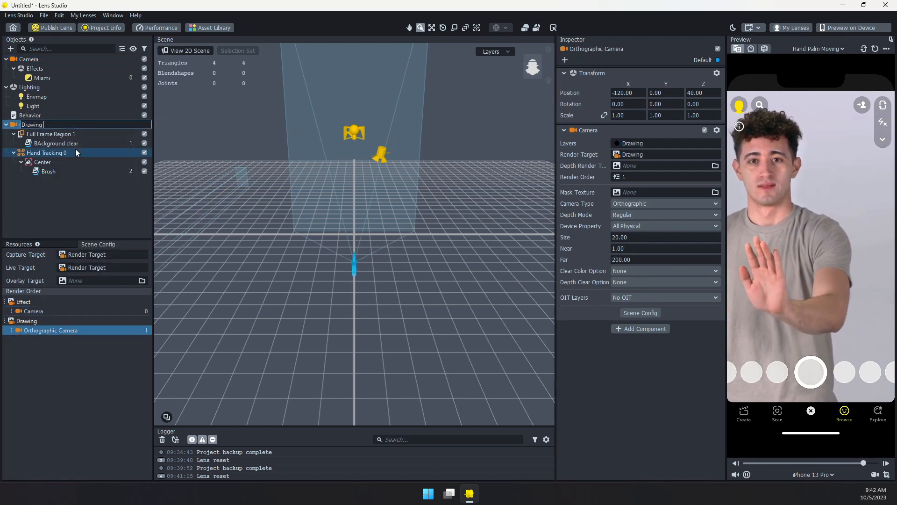
pyautogui.write('Camera')
pyautogui.press('Return')
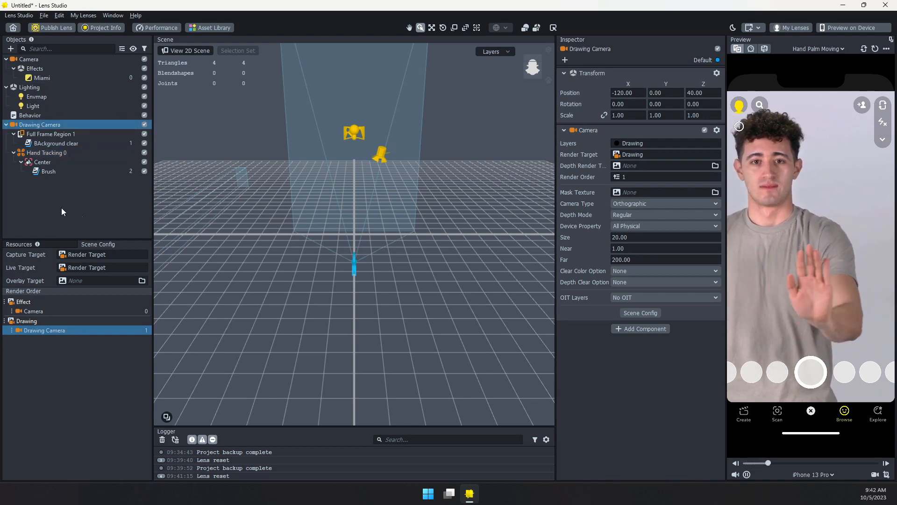
pyautogui.click(77, 184)
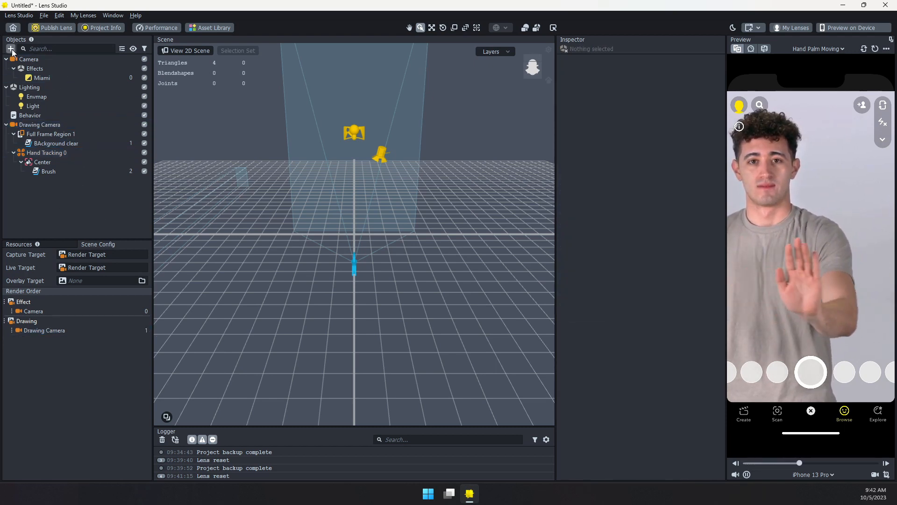
# Step: Rename the main Camera object, which holds the Miami effect, as "Effect Camera"
pyautogui.rightClick(33, 60)
pyautogui.click(66, 86)
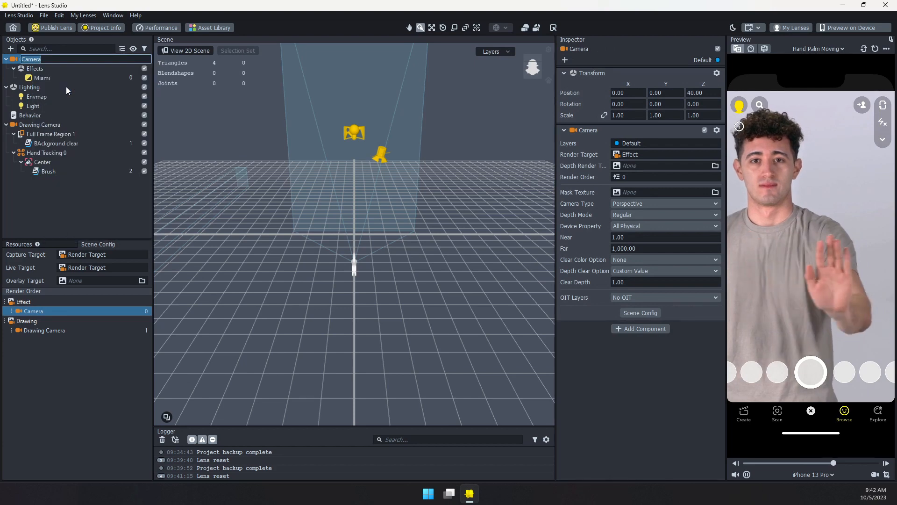
pyautogui.write('Effect Camera')
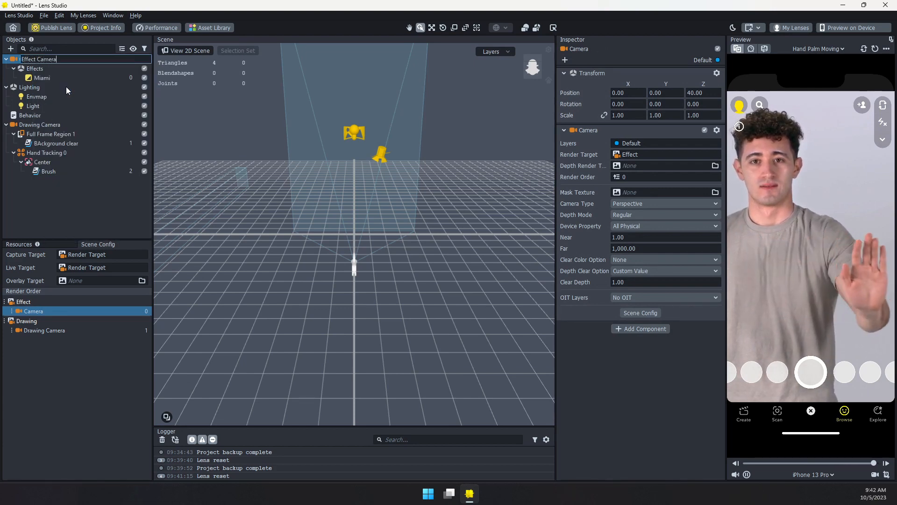
pyautogui.press('Return')
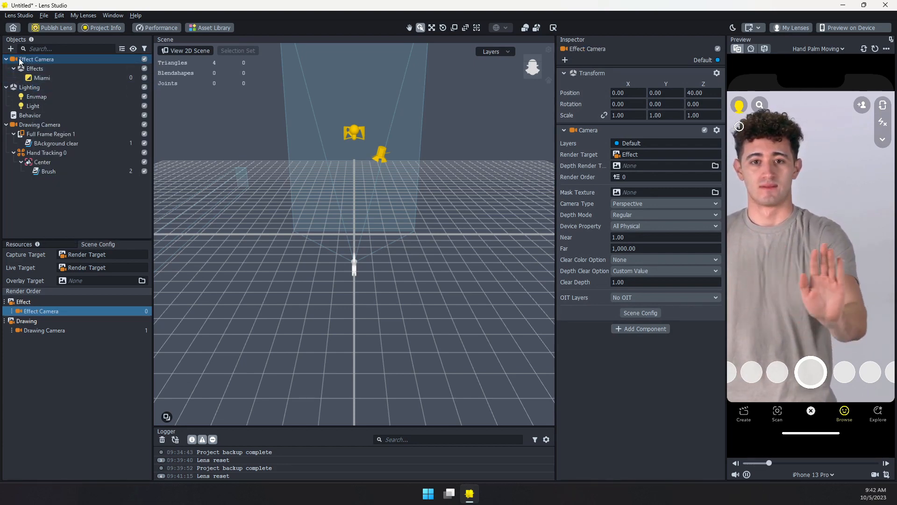
# Step: Collapse the Effect Camera and Drawing Camera hierarchies and add a new Screen Image with its own orthographic camera
pyautogui.click(7, 59)
pyautogui.click(6, 105)
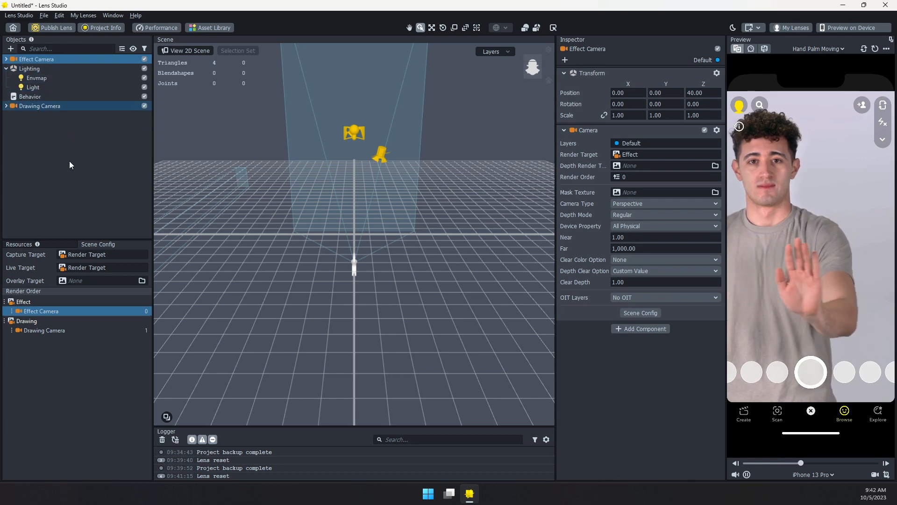
pyautogui.click(63, 178)
pyautogui.click(10, 49)
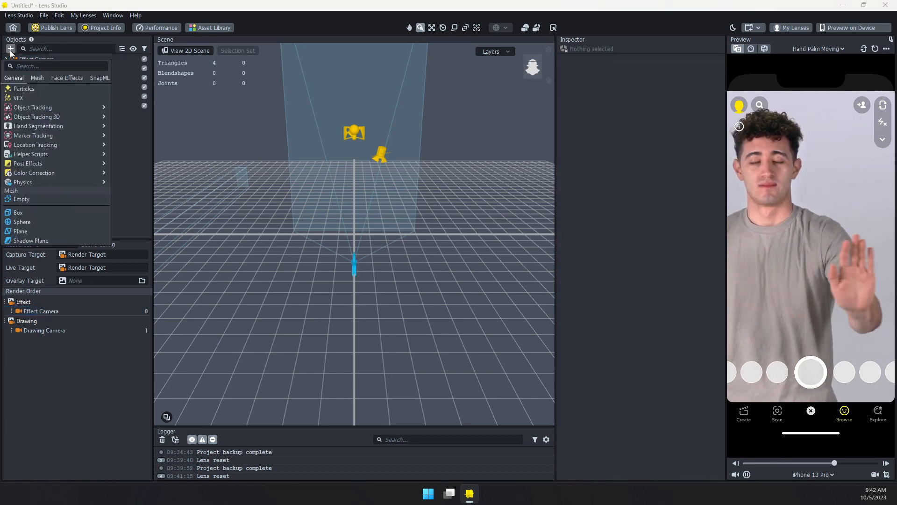
pyautogui.scroll(5, 59, 149)
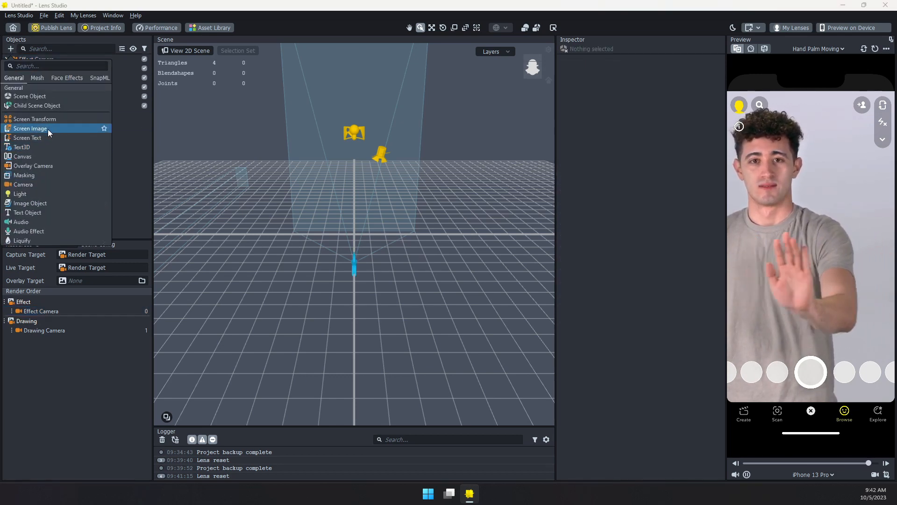
pyautogui.click(46, 129)
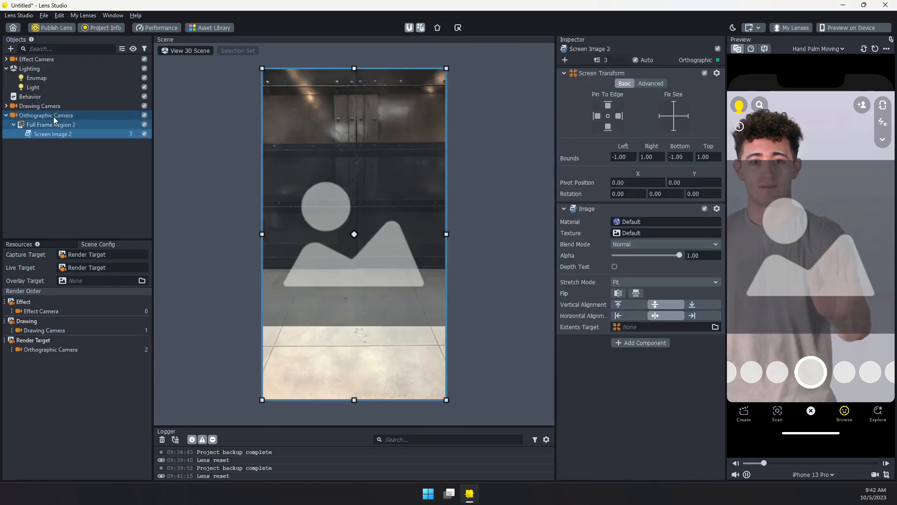
pyautogui.click(40, 115)
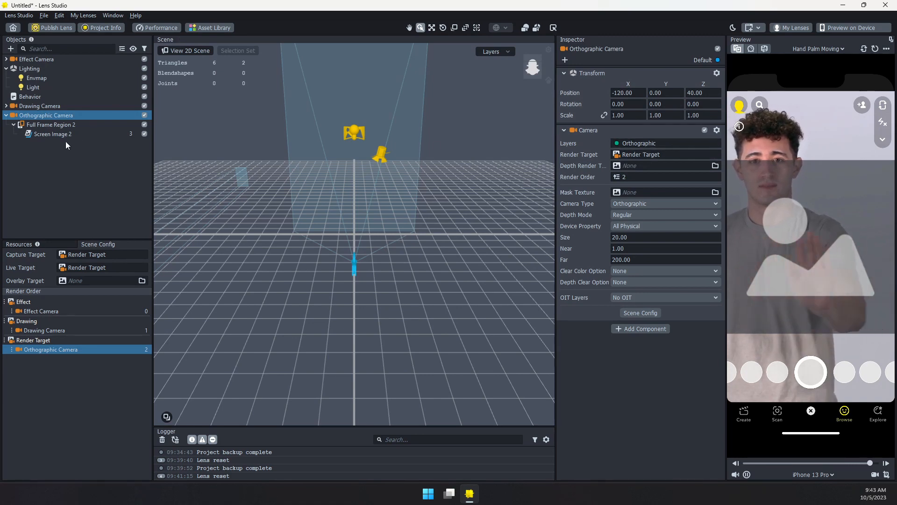
pyautogui.click(52, 134)
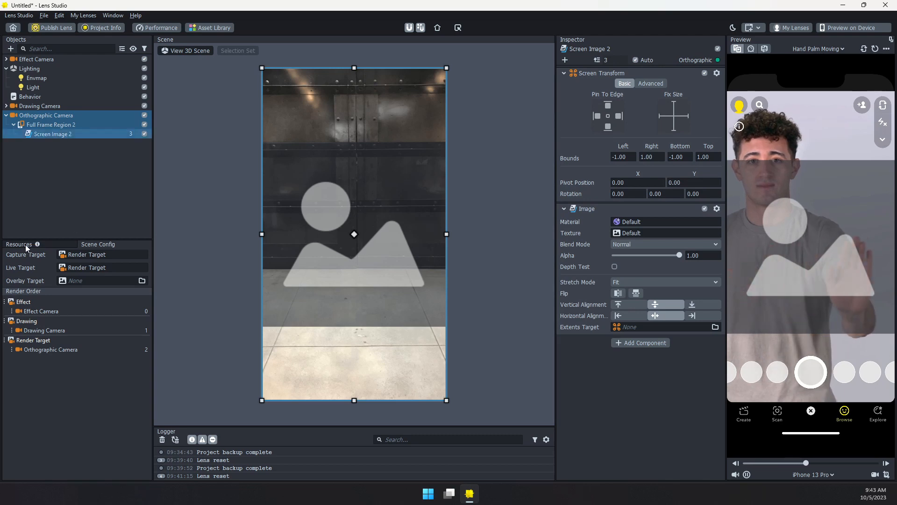
# Step: Create a new Unlit material in the project resources and rename it "Composition"
pyautogui.moveTo(18, 250)
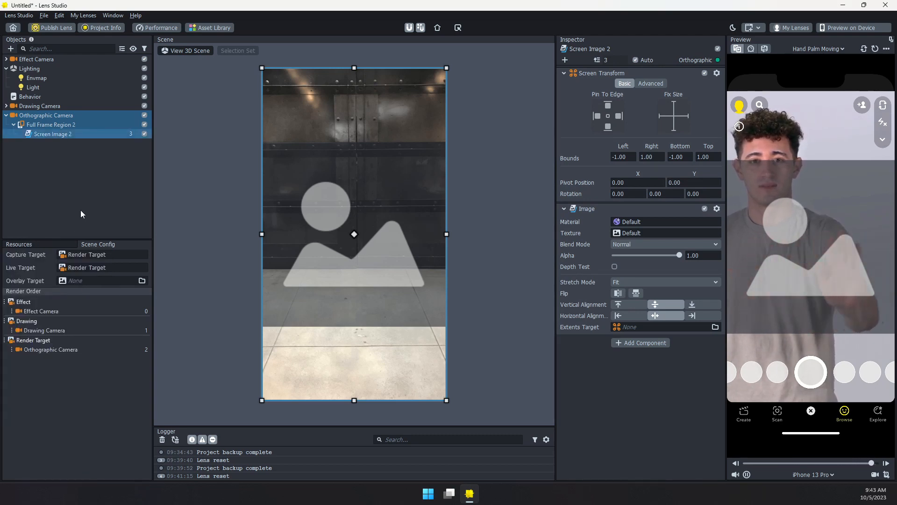
pyautogui.click(34, 247)
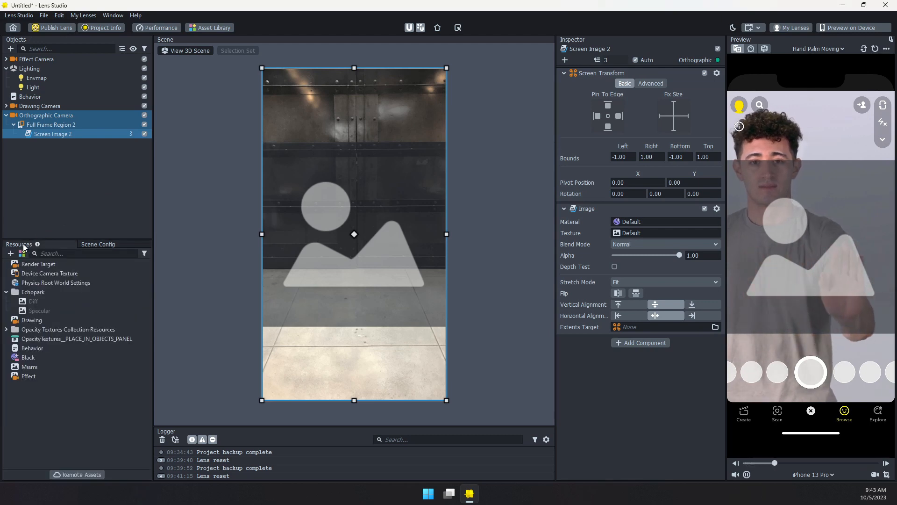
pyautogui.click(10, 253)
pyautogui.scroll(-10, 69, 391)
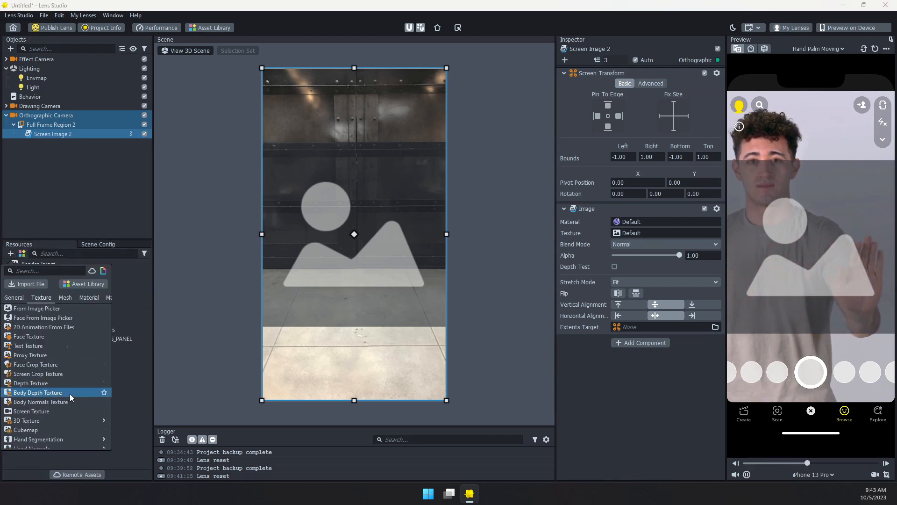
pyautogui.click(35, 381)
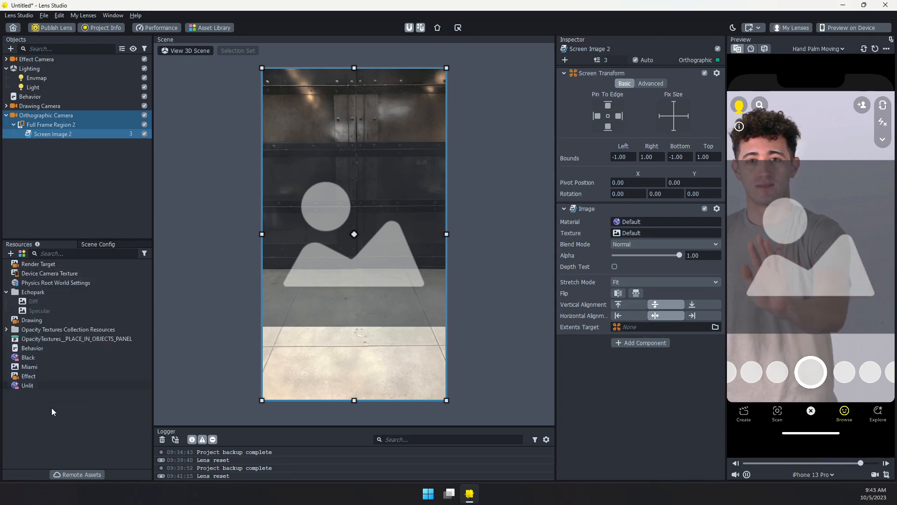
pyautogui.rightClick(33, 386)
pyautogui.click(44, 393)
pyautogui.write('Compos')
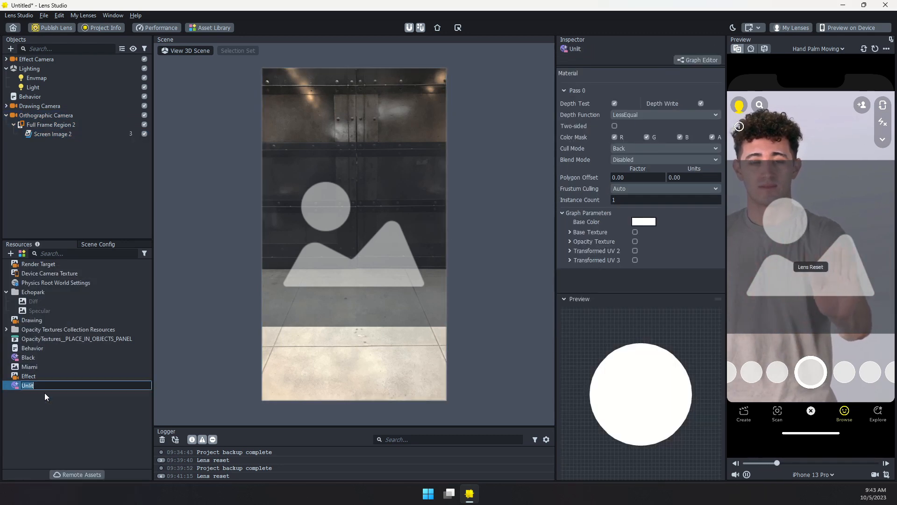
pyautogui.write('ition')
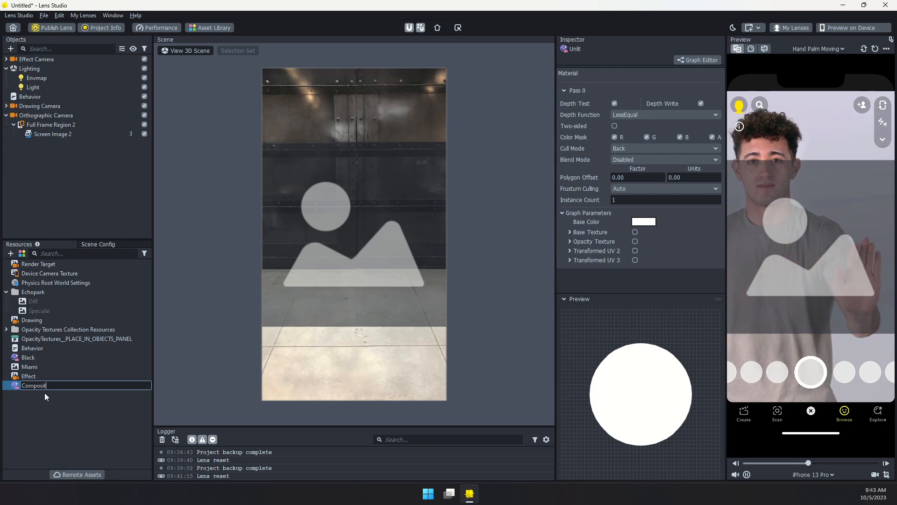
pyautogui.press('Return')
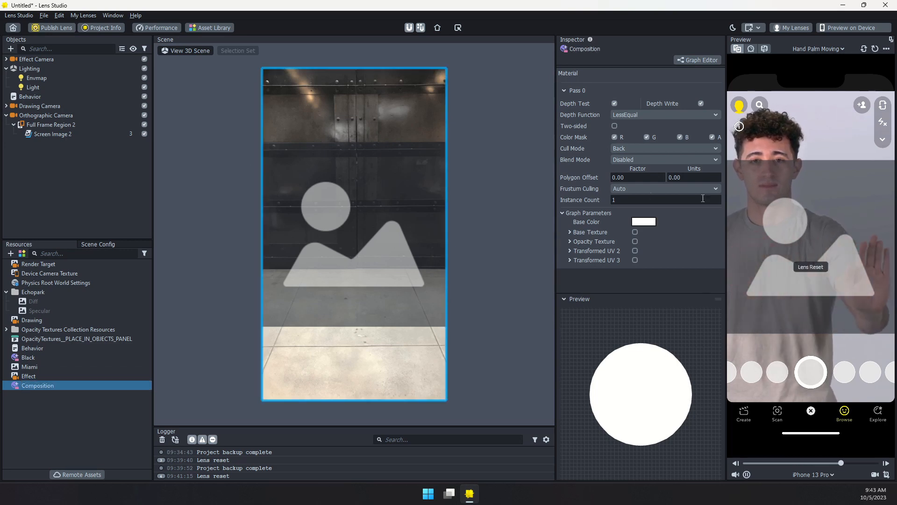
# Step: Rename the new Screen Image object under Full Frame Region 2 as "Comp"
pyautogui.rightClick(55, 133)
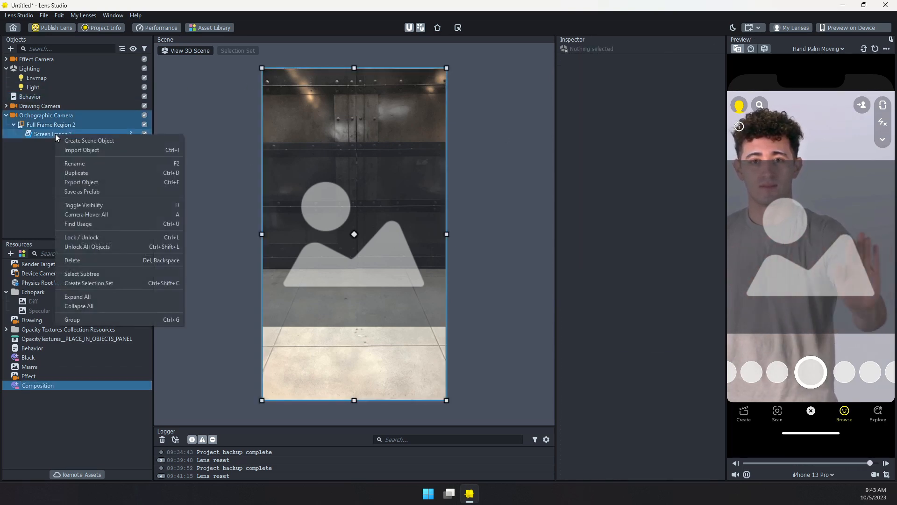
pyautogui.click(89, 165)
pyautogui.write('Comp')
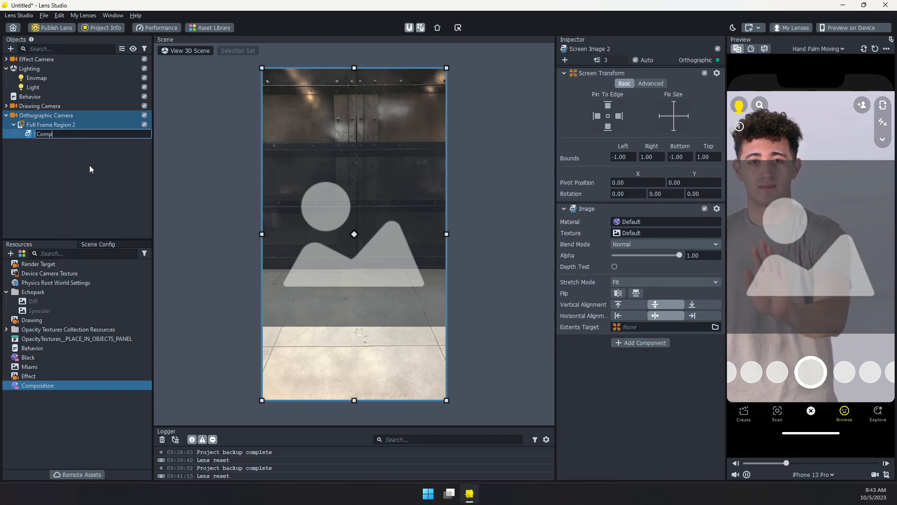
pyautogui.press('Return')
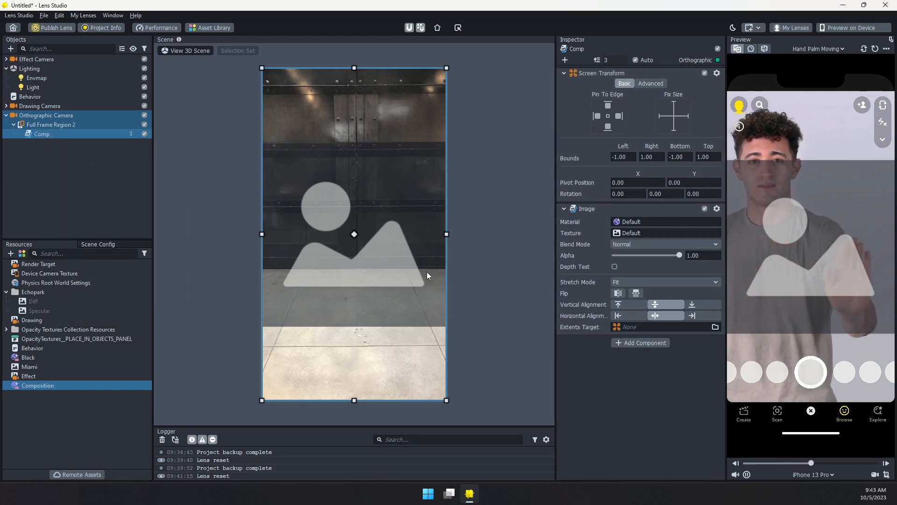
# Step: Assign the Composition material to the Comp image and set its stretch mode to Stretch
pyautogui.moveTo(531, 287); pyautogui.dragTo(637, 220)
pyautogui.click(656, 271)
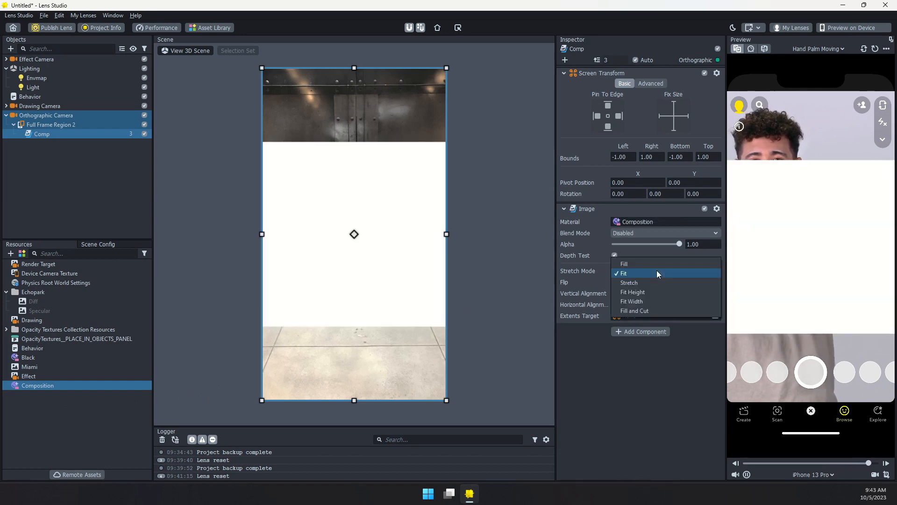
pyautogui.click(635, 280)
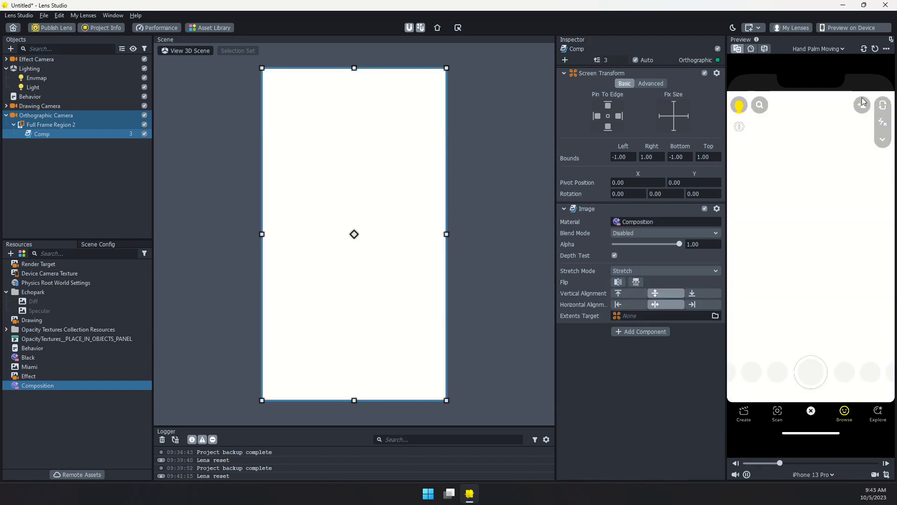
# Step: Enable the Composition material's base texture and set it to the Effect render target
pyautogui.click(43, 383)
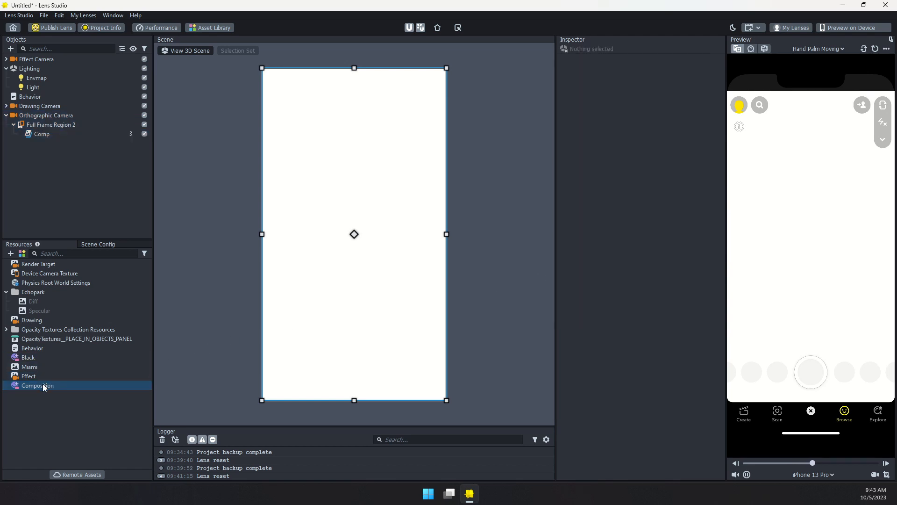
pyautogui.click(635, 232)
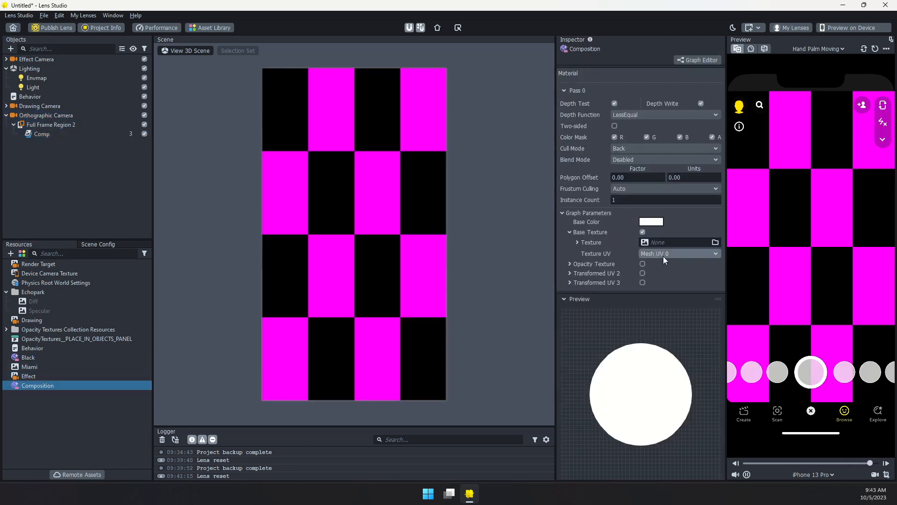
pyautogui.click(663, 243)
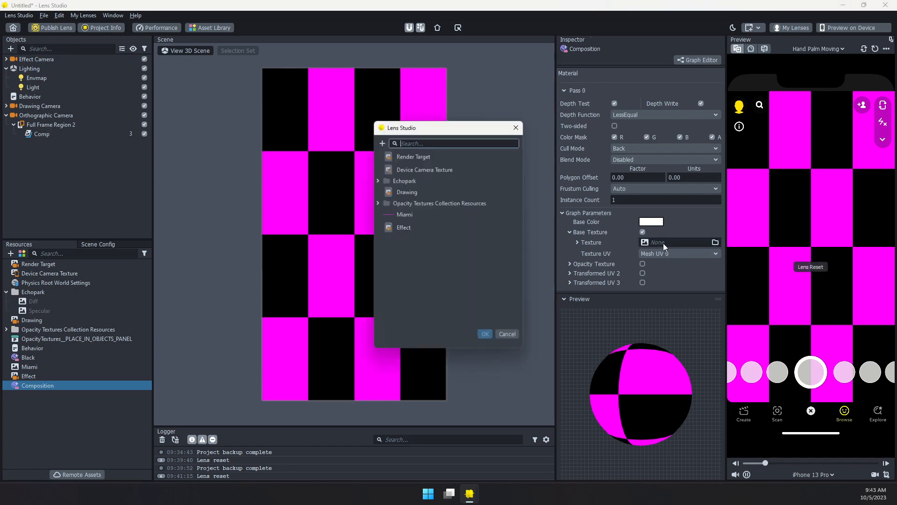
pyautogui.doubleClick(409, 227)
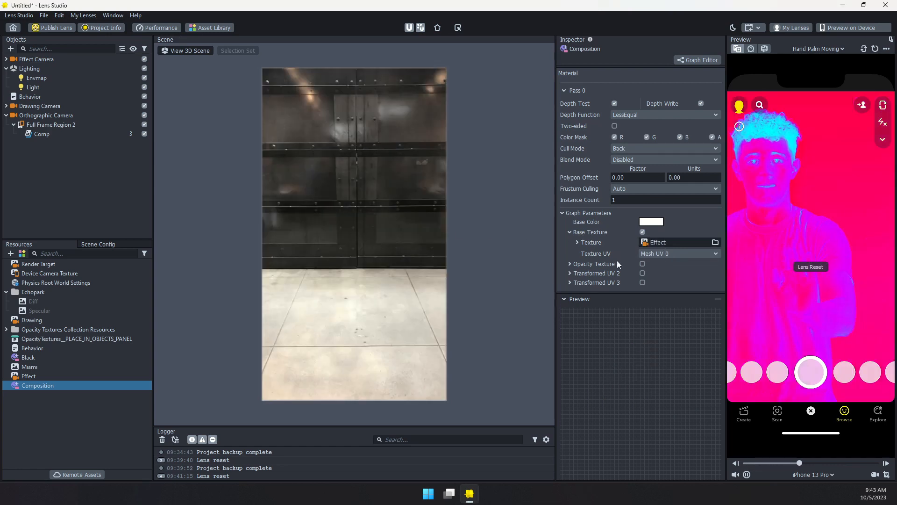
# Step: Enable the Composition material's opacity texture and set it to the Drawing render target
pyautogui.click(643, 263)
pyautogui.scroll(-1, 592, 241)
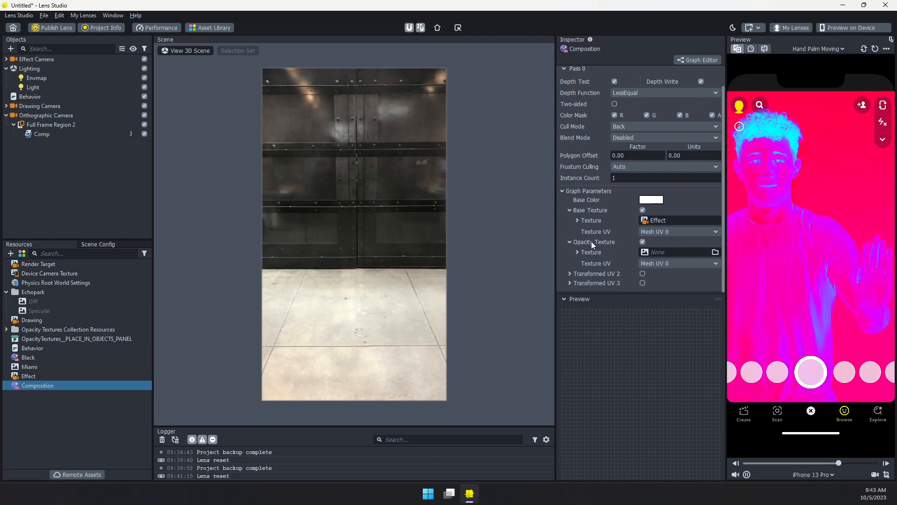
pyautogui.click(659, 253)
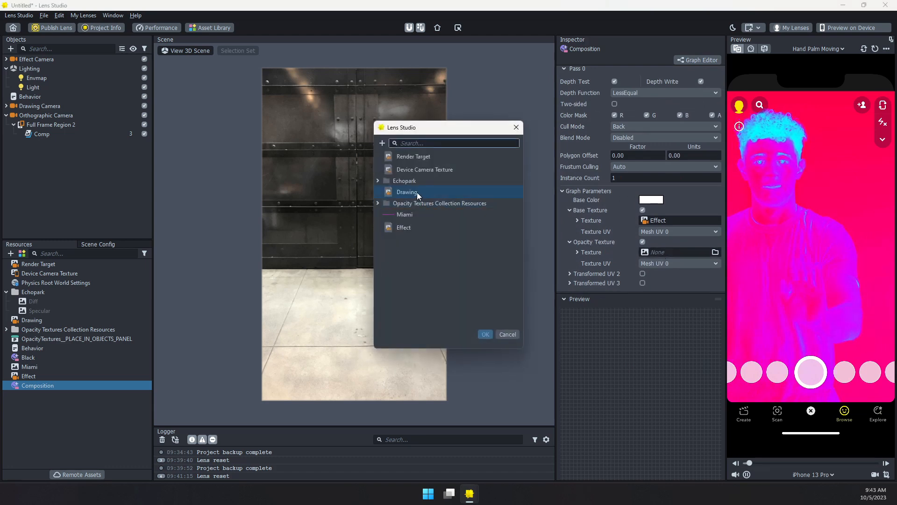
pyautogui.doubleClick(417, 192)
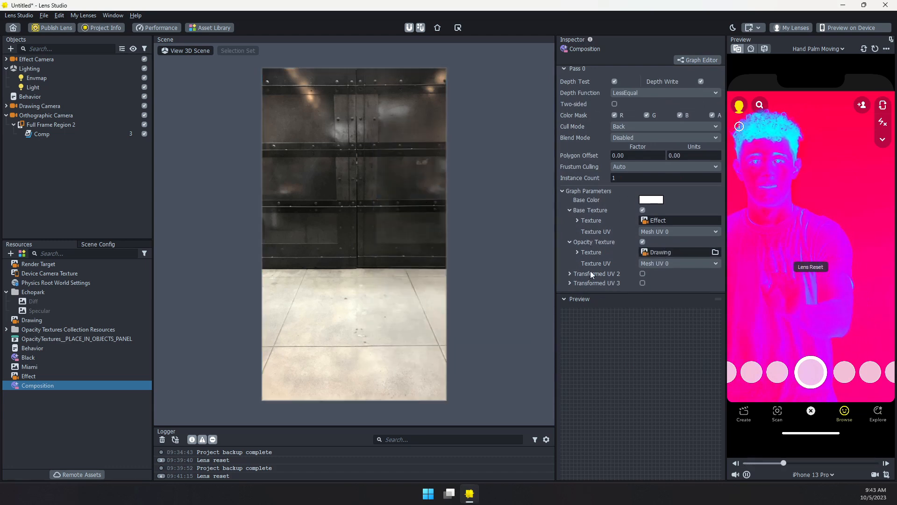
# Step: Set the Composition material's blend mode to Normal and restart the lens preview
pyautogui.click(565, 299)
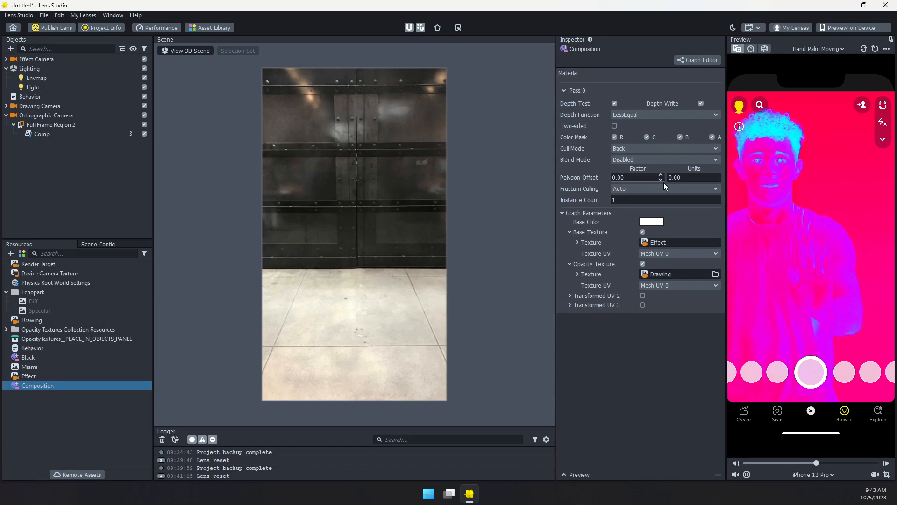
pyautogui.click(643, 161)
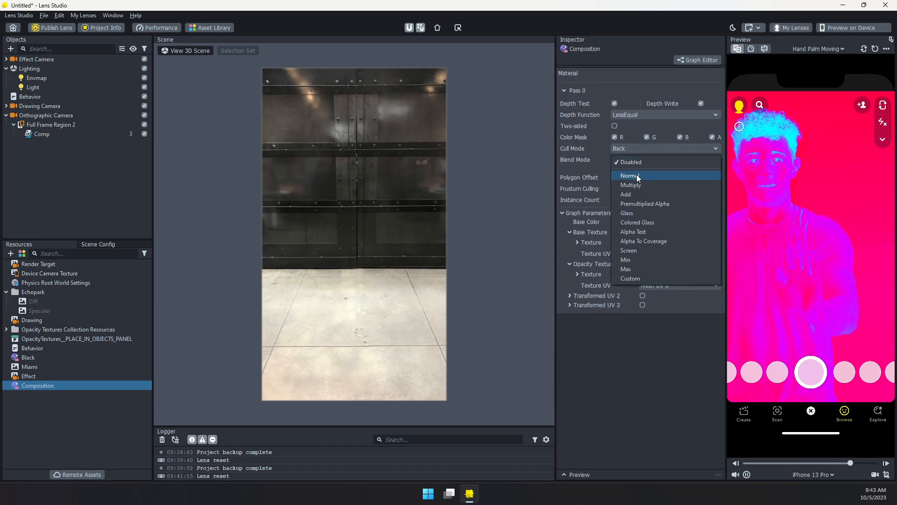
pyautogui.click(634, 177)
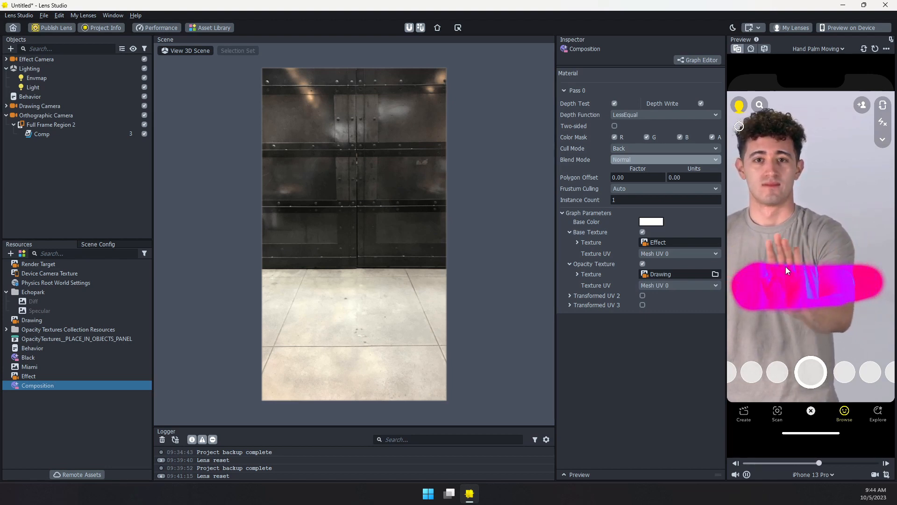
pyautogui.click(874, 49)
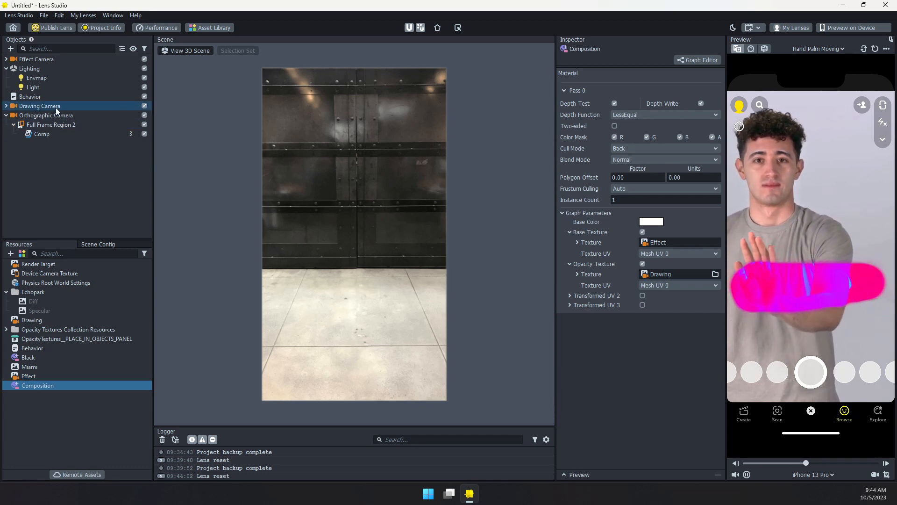
# Step: Expand the Drawing Camera hierarchy and select the Brush image under the hand tracking Center object
pyautogui.click(6, 106)
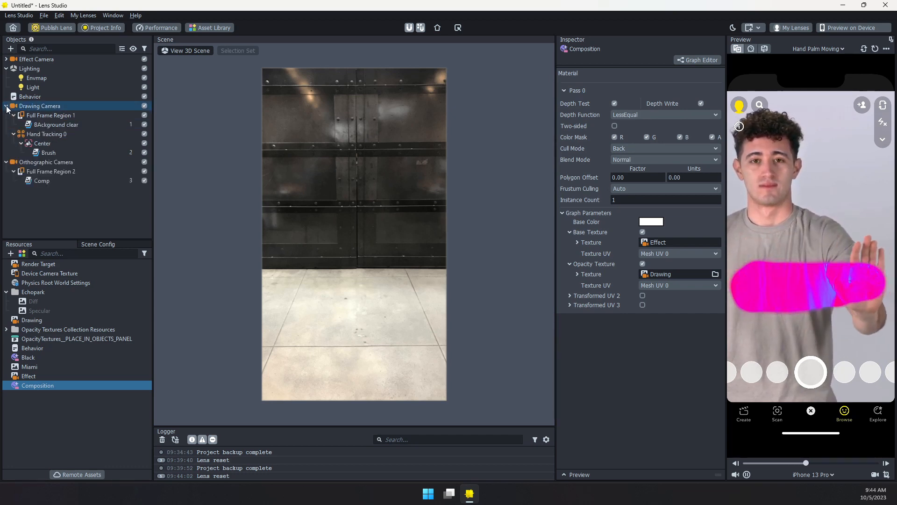
pyautogui.click(64, 151)
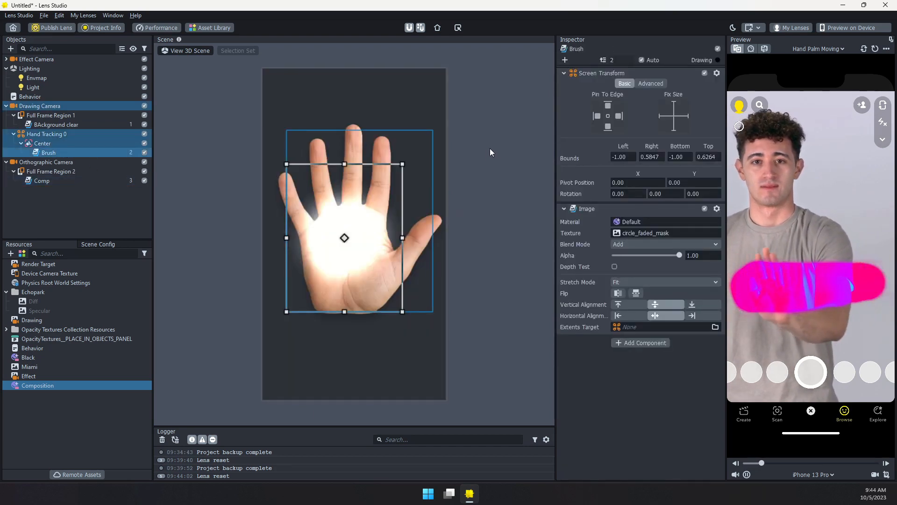